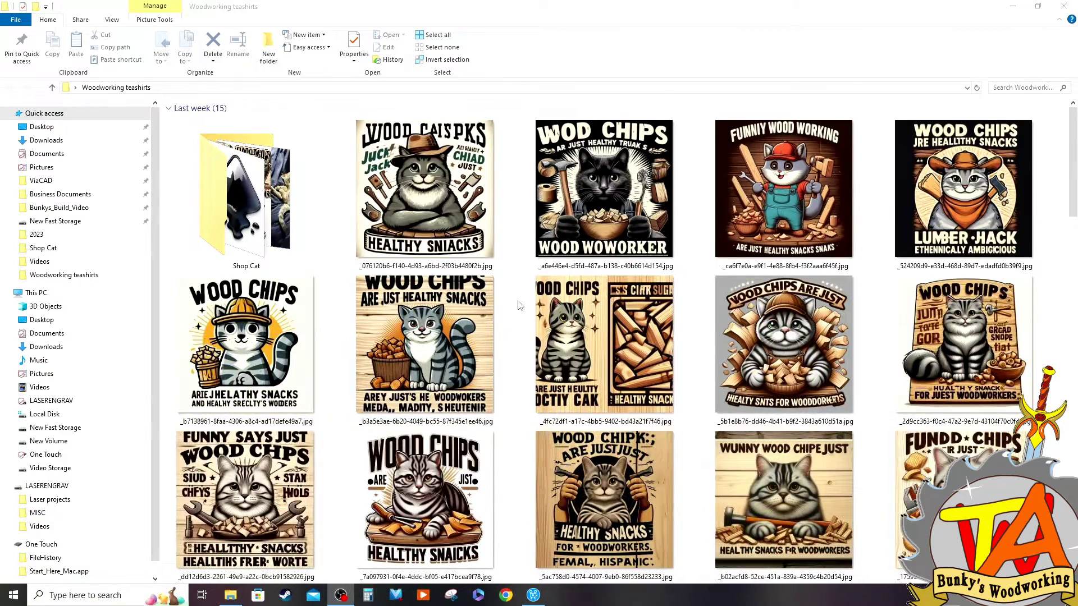
Look through the shirt design images in the Woodworking teashirts folder
scroll(521, 305, "down", 3)
scroll(513, 306, "down", 5)
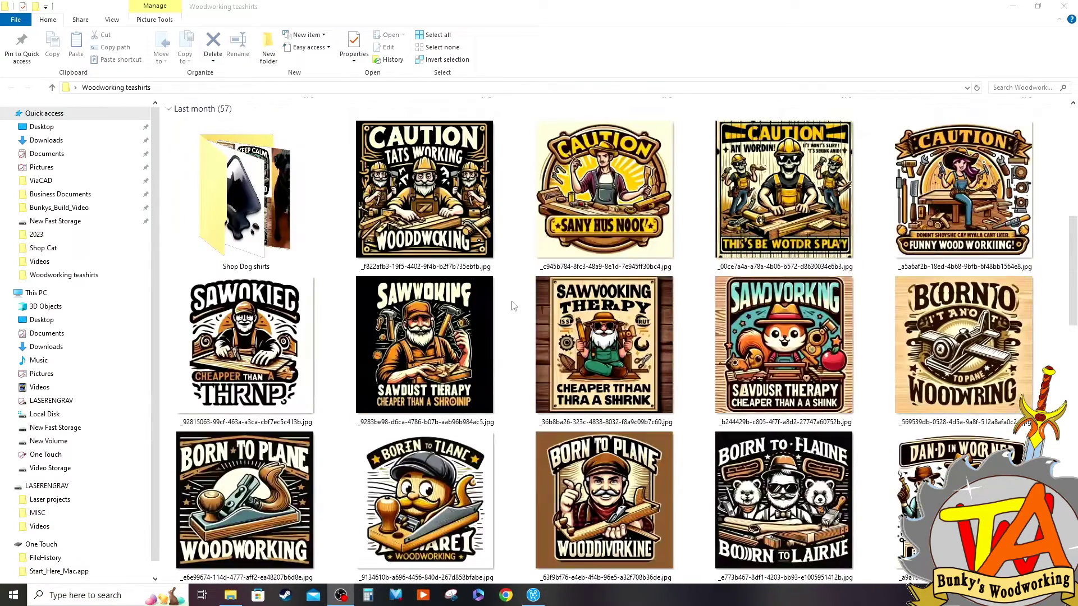
scroll(512, 306, "down", 4)
scroll(512, 306, "down", 4)
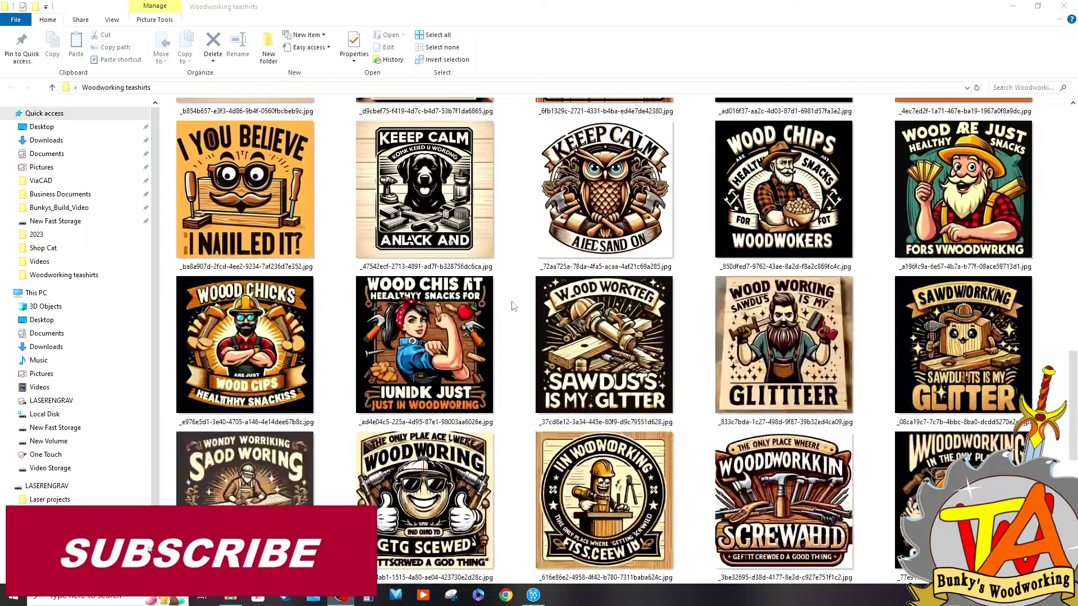
scroll(512, 306, "down", 4)
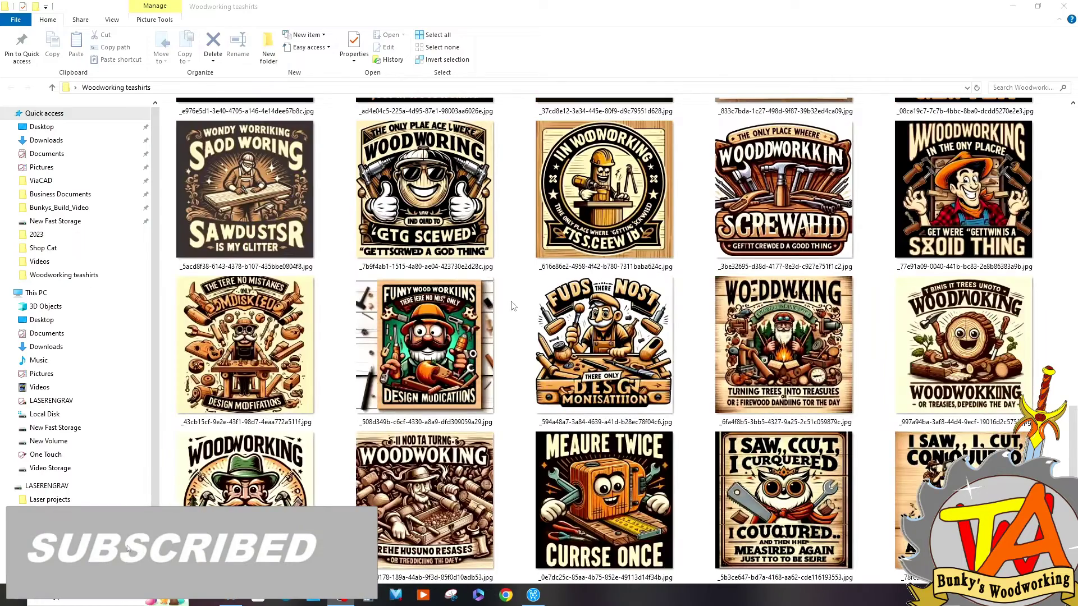
scroll(513, 306, "down", 4)
scroll(508, 306, "down", 2)
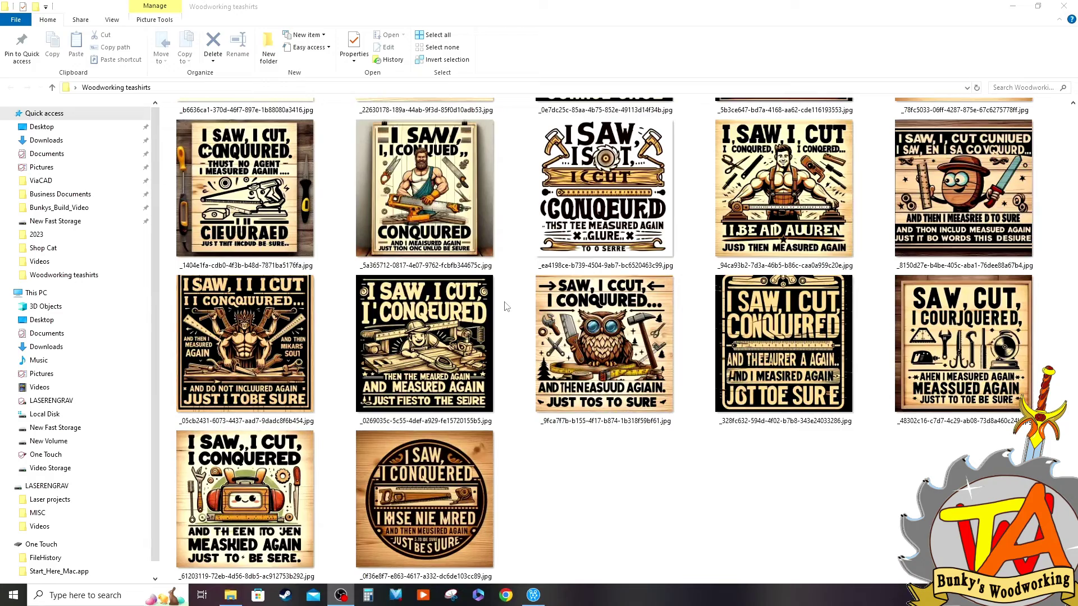
scroll(507, 306, "up", 6)
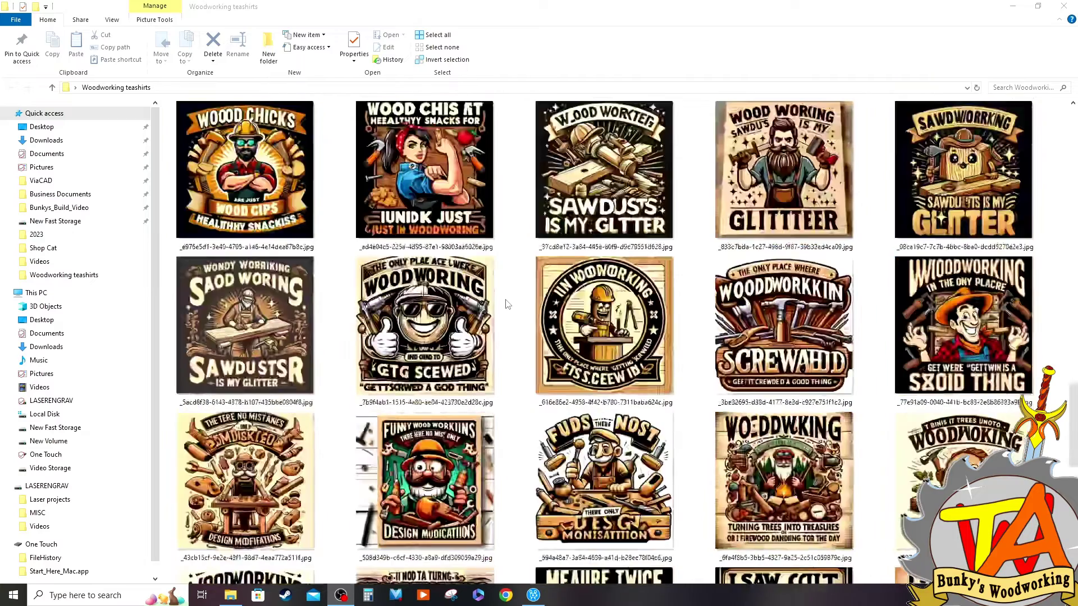
scroll(507, 304, "up", 15)
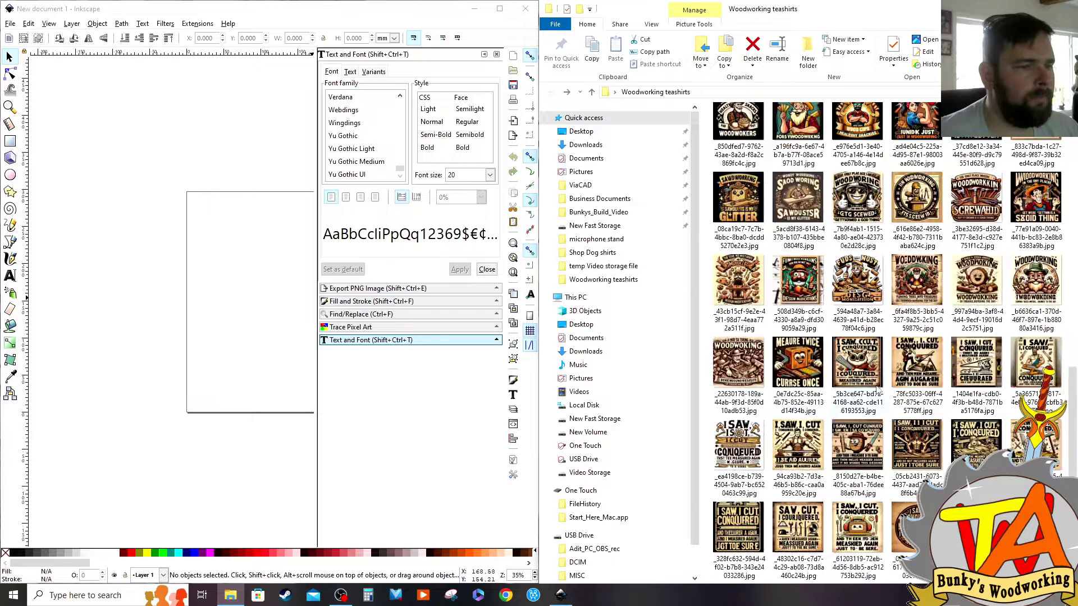
Import the black Labrador shirt image from the folder into the maximised Inkscape document as an embedded image and move it over the page
scroll(879, 390, "up", 3)
left_click_drag(858, 222, 163, 361)
left_click(343, 382)
left_click(499, 9)
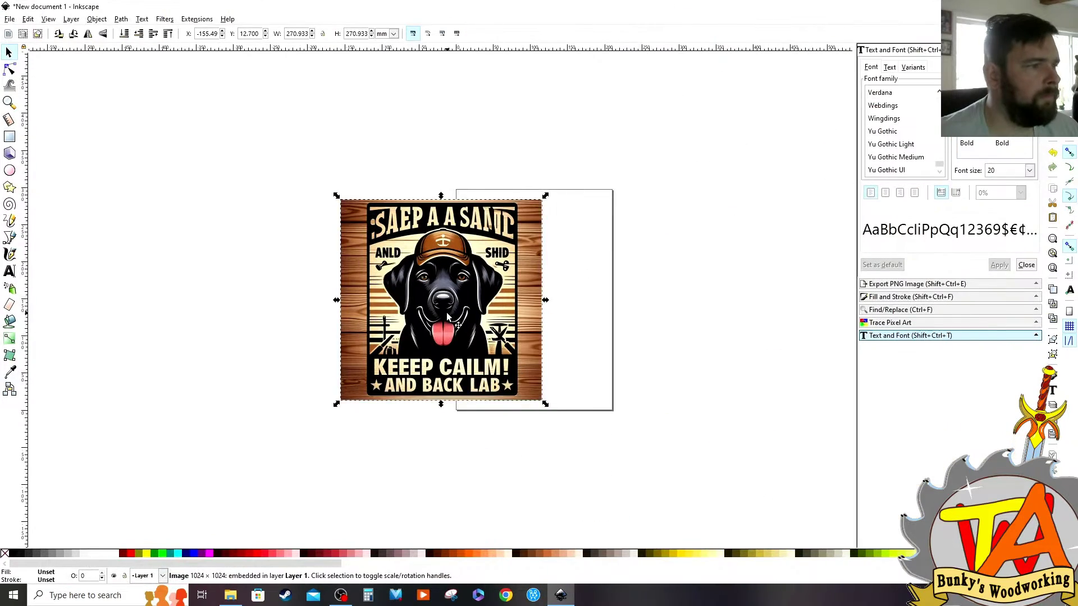
left_click_drag(446, 312, 534, 311)
scroll(553, 286, "up", 3)
scroll(553, 285, "down", 1)
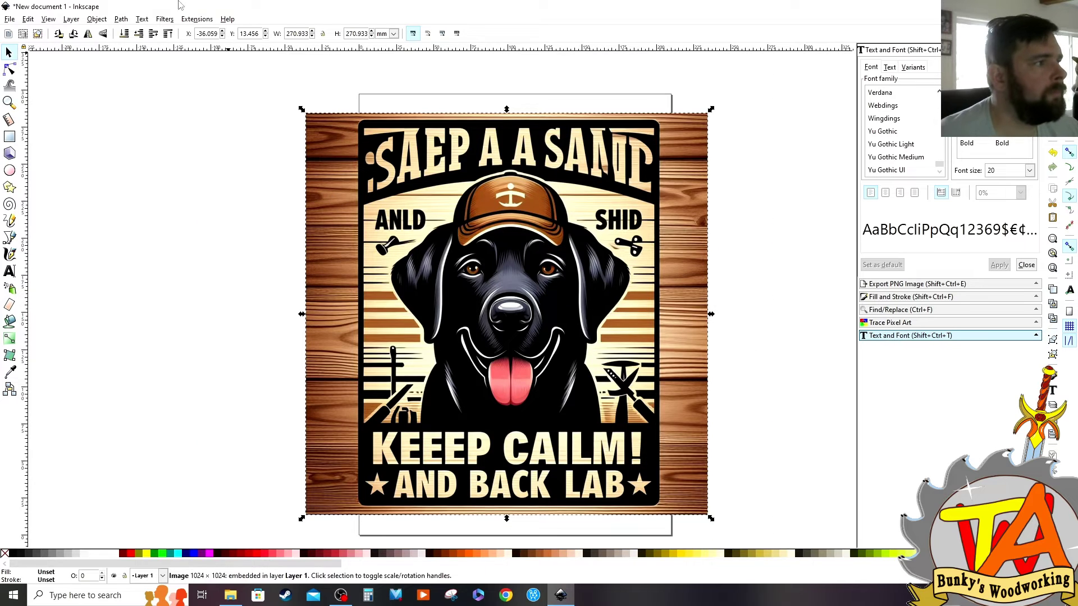
Trace the Labrador image with Trace Bitmap in multiple-scan Colors mode, using more scans than the default 8
left_click(170, 20)
mouse_move(120, 19)
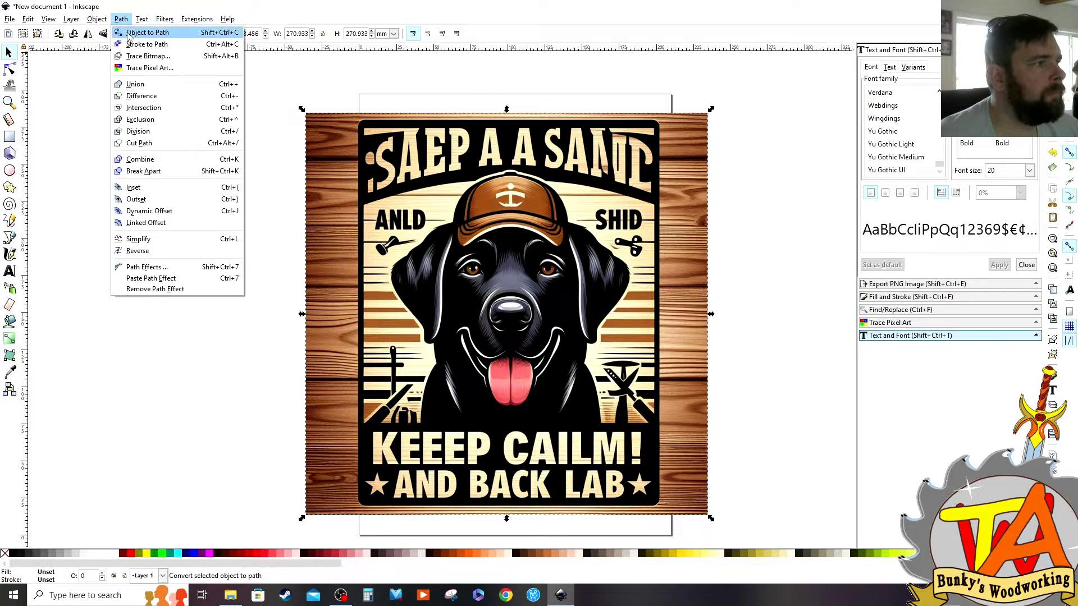
left_click(136, 67)
left_click(195, 512)
left_click(25, 152)
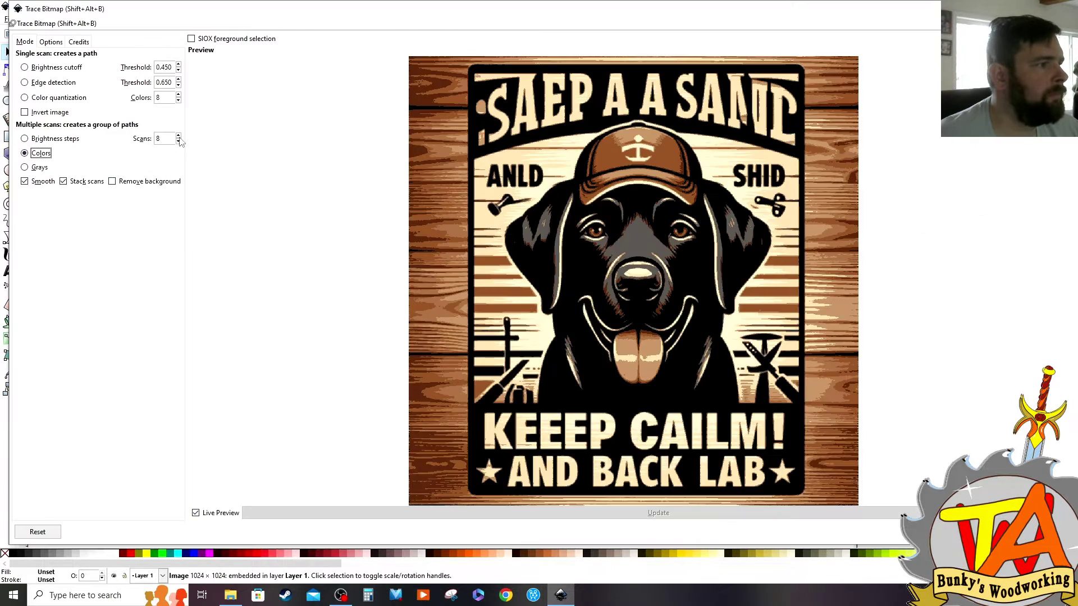
left_click(179, 135)
left_click(179, 136)
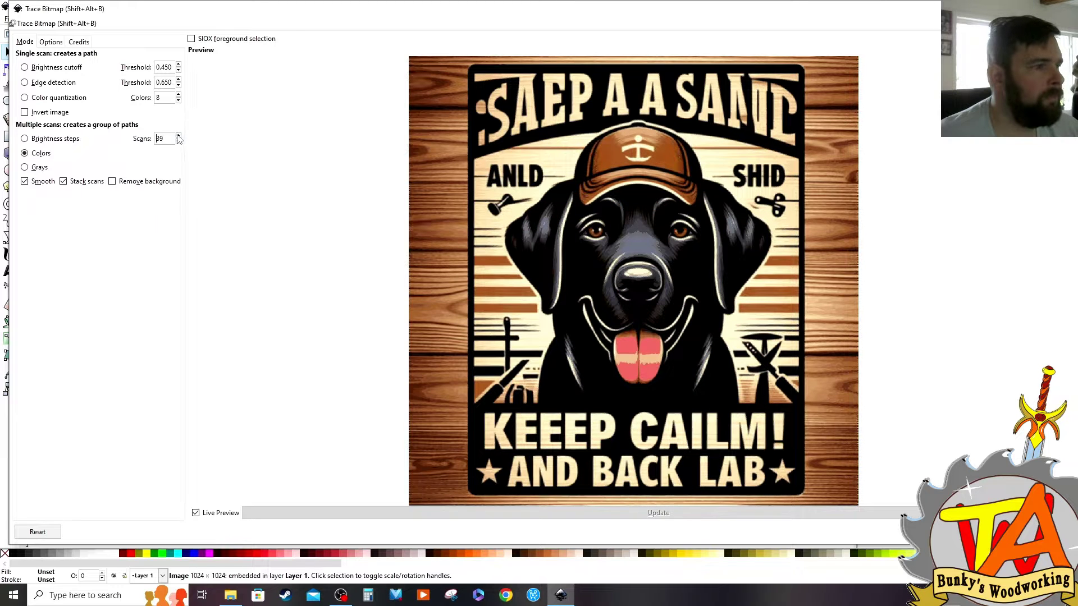
scroll(179, 139, "up", 4)
left_click(179, 136)
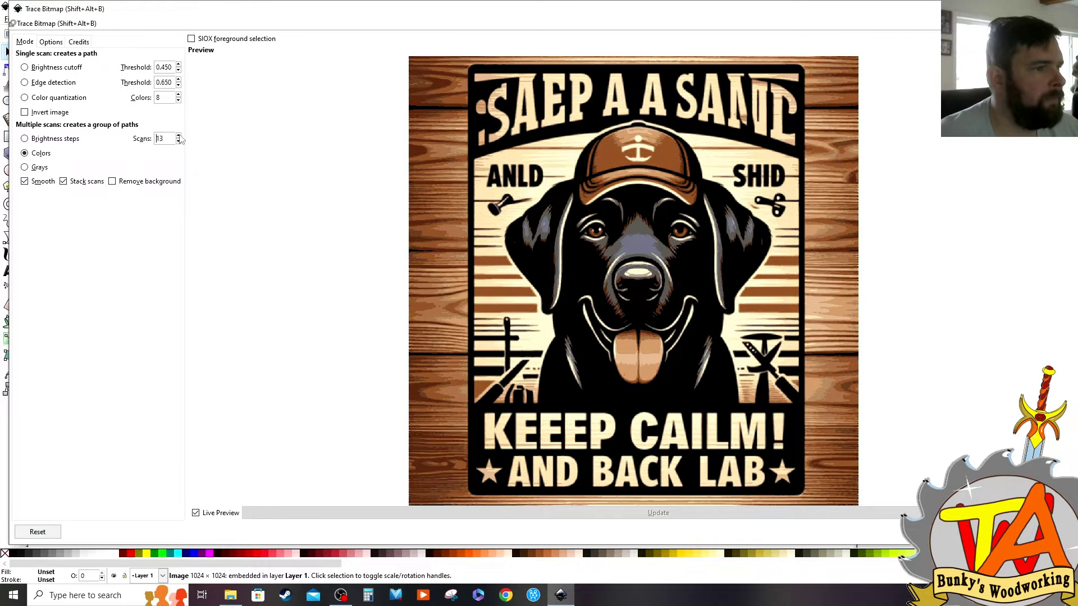
left_click(1052, 532)
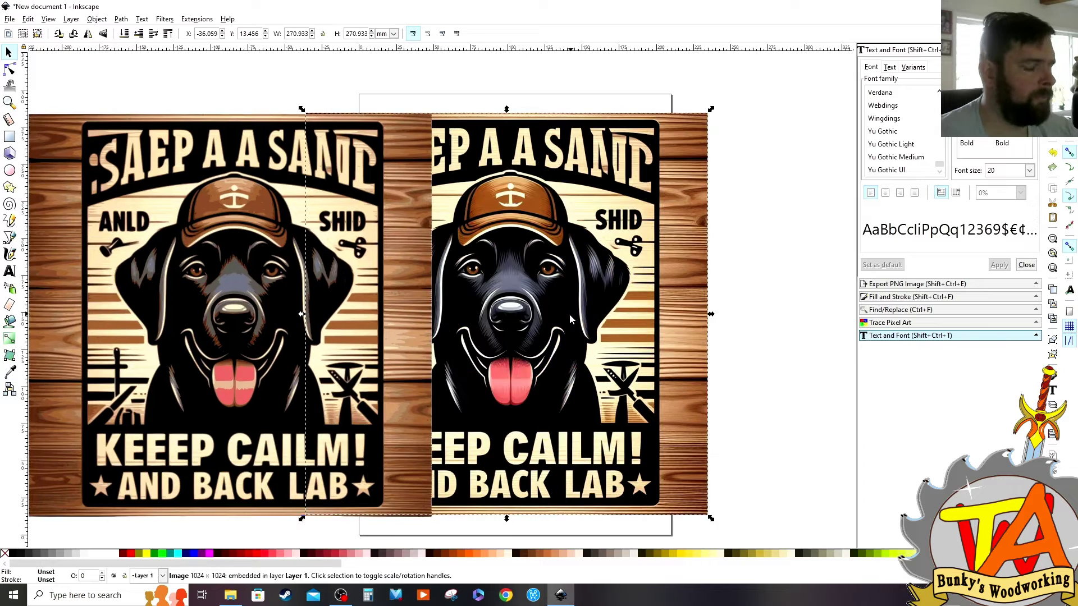
Remove the original bitmap and ungroup the traced copy into its separate colour paths
right_click(494, 278)
left_click(522, 501)
left_click(747, 335)
left_click_drag(578, 292, 362, 295)
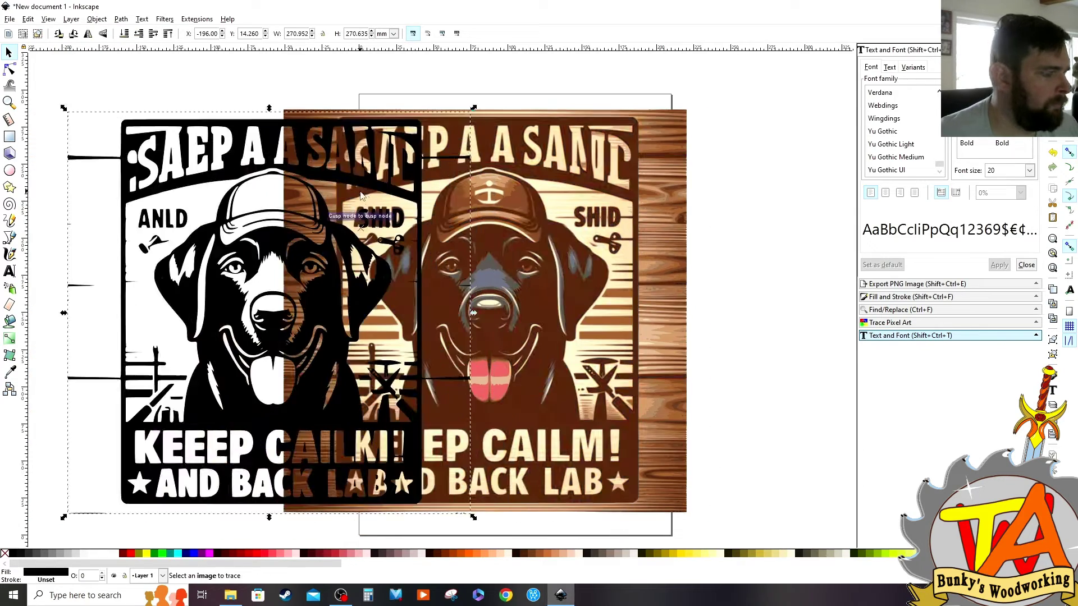
key("ctrl+z")
Delete the nodes of the arched upper lettering above the dog's cap from the black traced path
left_click(9, 69)
mouse_move(345, 195)
left_mouse_down()
mouse_move(362, 133)
mouse_move(378, 171)
left_mouse_up()
key("Delete")
key("Delete")
key("Delete")
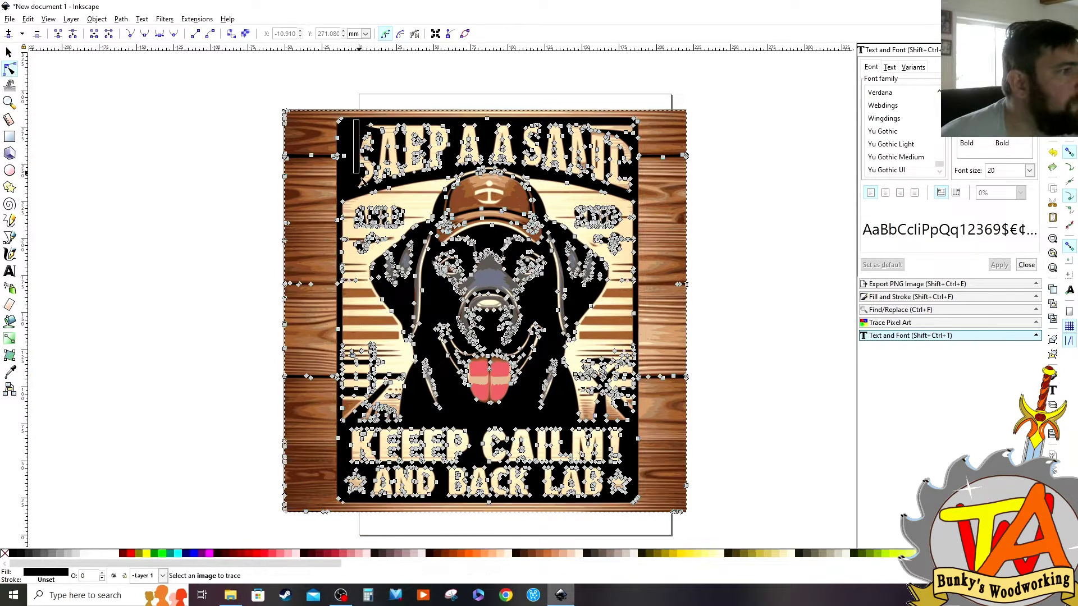
key("Delete")
left_click_drag(377, 124, 631, 167)
key("Delete")
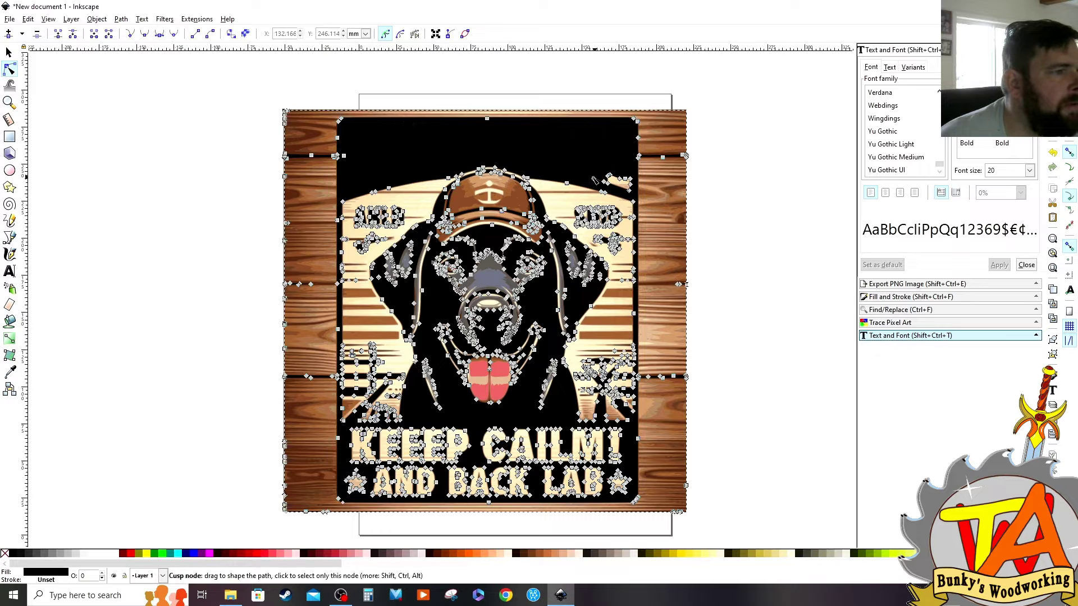
Delete the nodes of the "KEEEP CAILM! AND BACK LAB" lettering from the black path, leaving the two stars
left_click_drag(348, 433, 629, 475)
key("Delete")
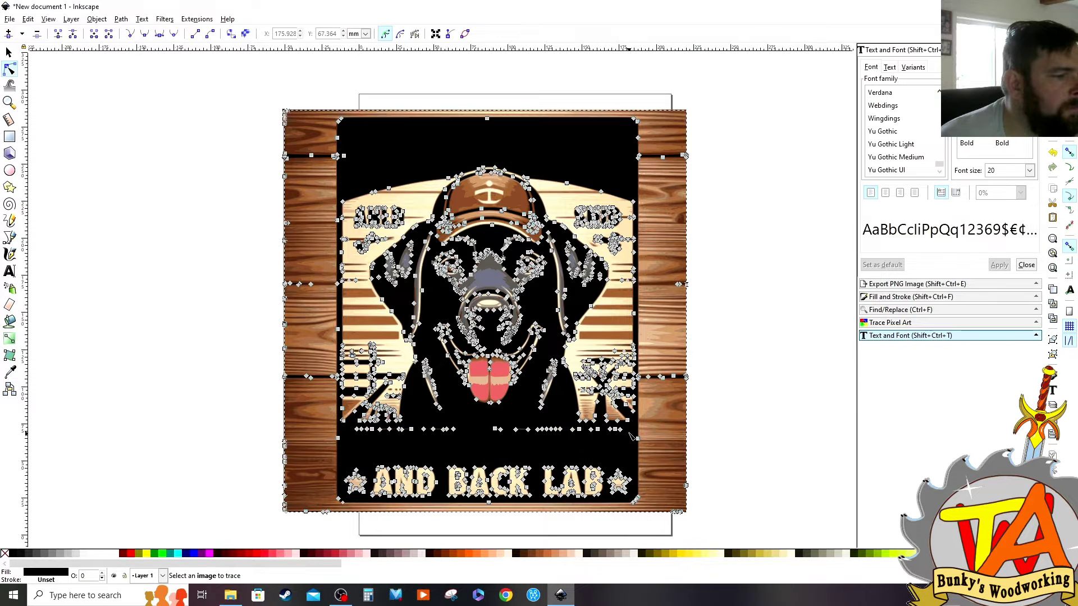
left_click_drag(371, 462, 439, 502)
key("Delete")
left_click_drag(444, 460, 534, 505)
key("Delete")
left_click_drag(536, 454, 606, 501)
key("Delete")
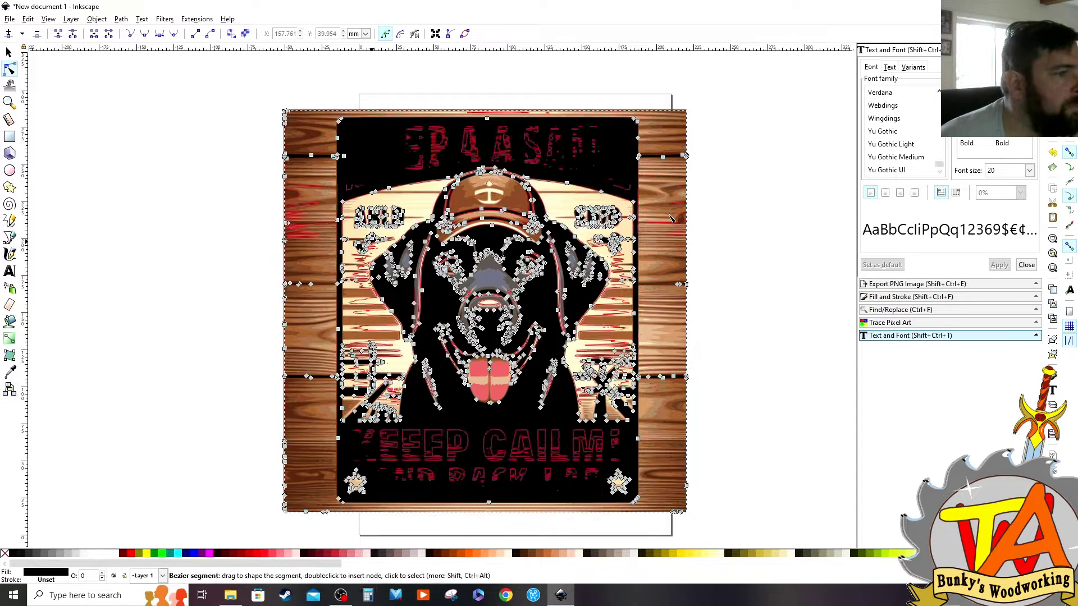
key("Escape")
key("s")
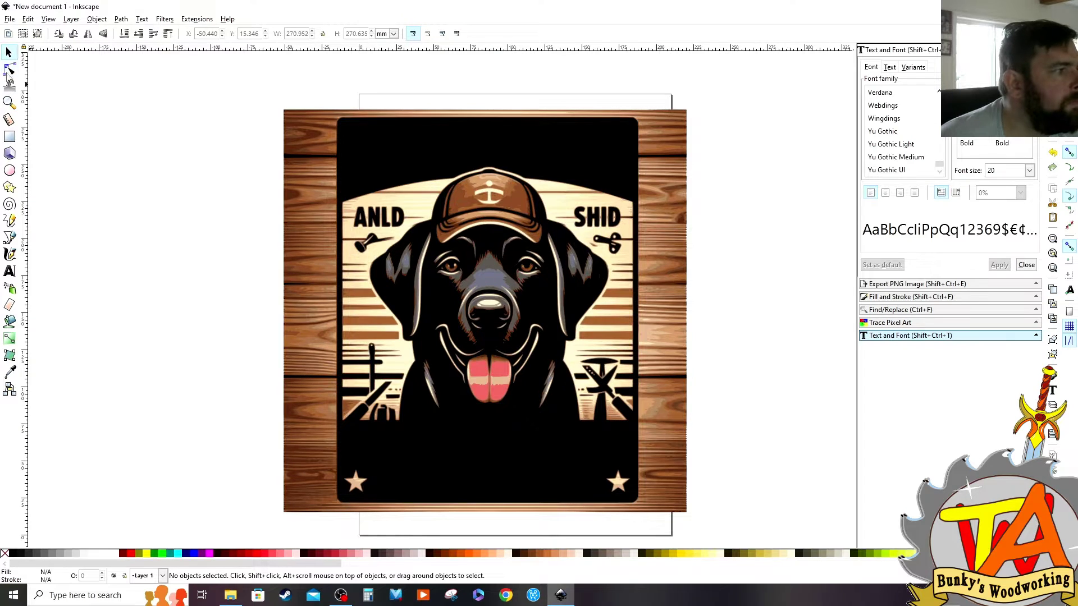
left_click_drag(409, 146, 218, 132)
key("ctrl+z")
left_click(96, 177)
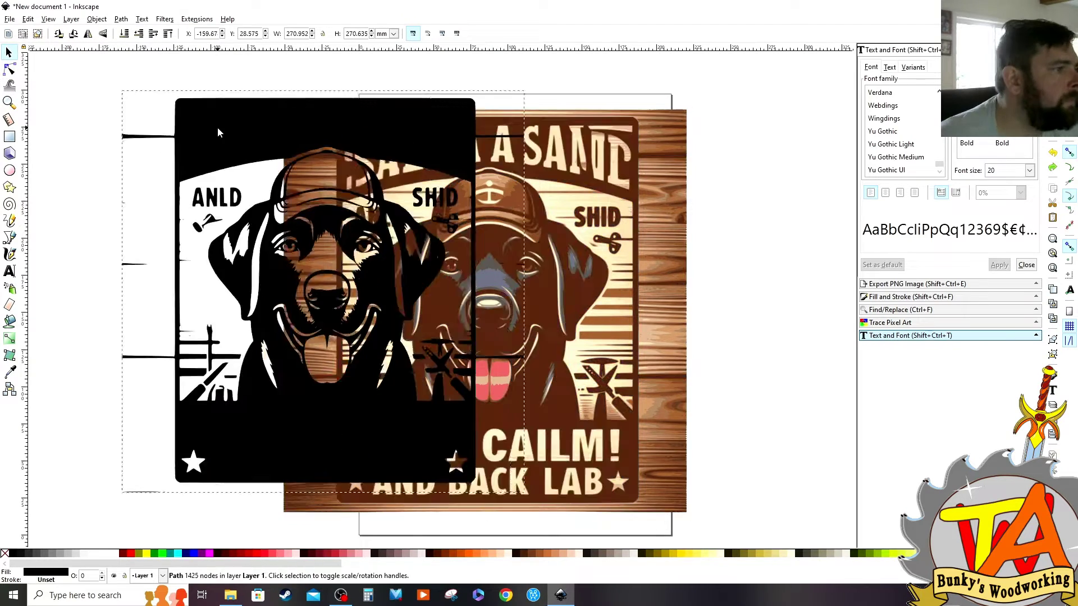
key("ctrl+z")
Delete the nodes of the words "ANLD" and "SHID" beside the cap from the black path
key("n")
scroll(361, 209, "up", 4)
left_click_drag(327, 191, 547, 292)
key("Delete")
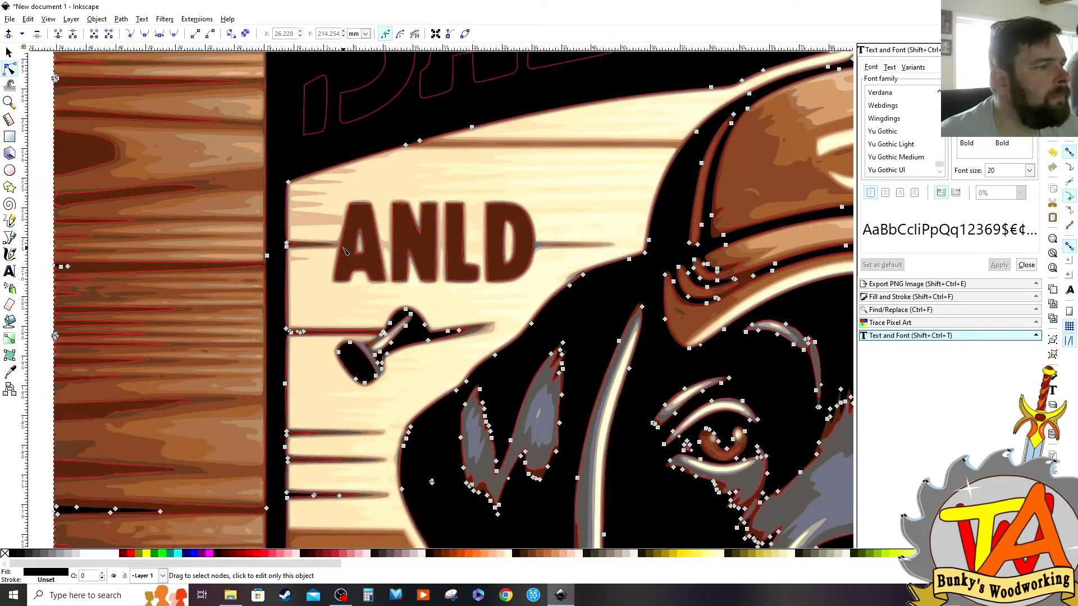
scroll(343, 248, "down", 3)
left_click_drag(641, 220, 742, 273)
key("Delete")
key("s")
Delete the "ANLD" lettering nodes from the grey-beige path that outlines the letters
scroll(416, 224, "up", 4)
left_click(436, 248)
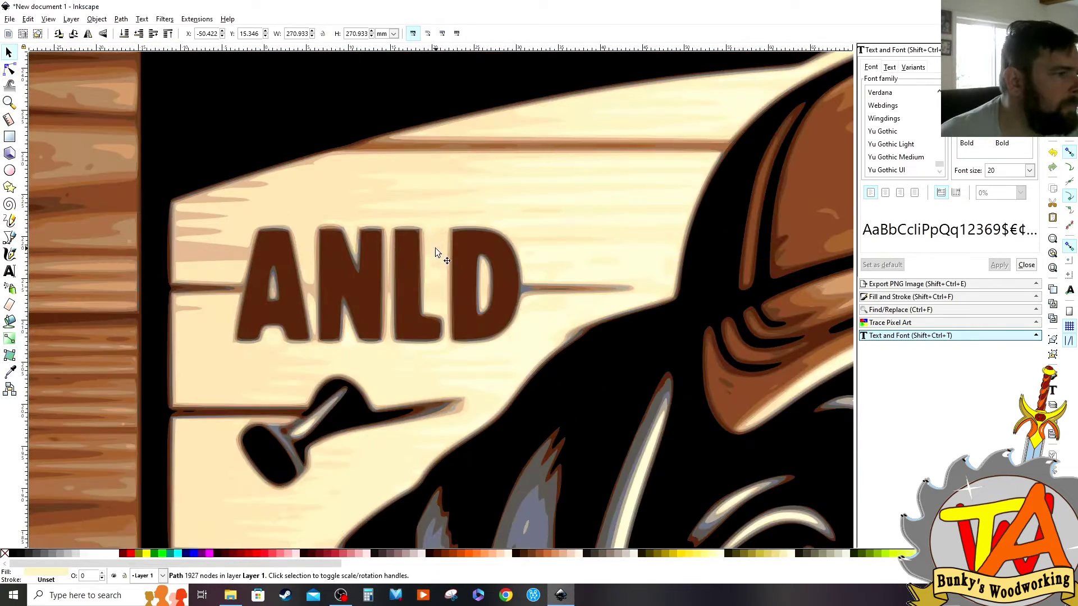
left_click(400, 268)
scroll(469, 220, "up", 5)
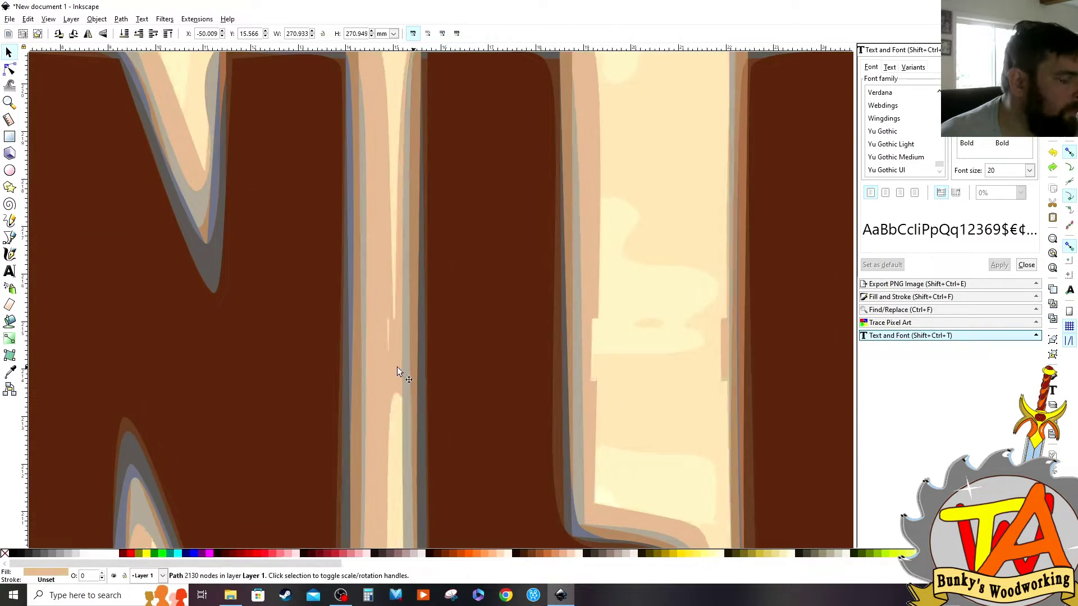
scroll(399, 365, "down", 5)
key("n")
left_click_drag(175, 351, 197, 371)
key("Delete")
left_click_drag(255, 211, 315, 398)
key("Delete")
left_click_drag(303, 216, 614, 409)
key("Delete")
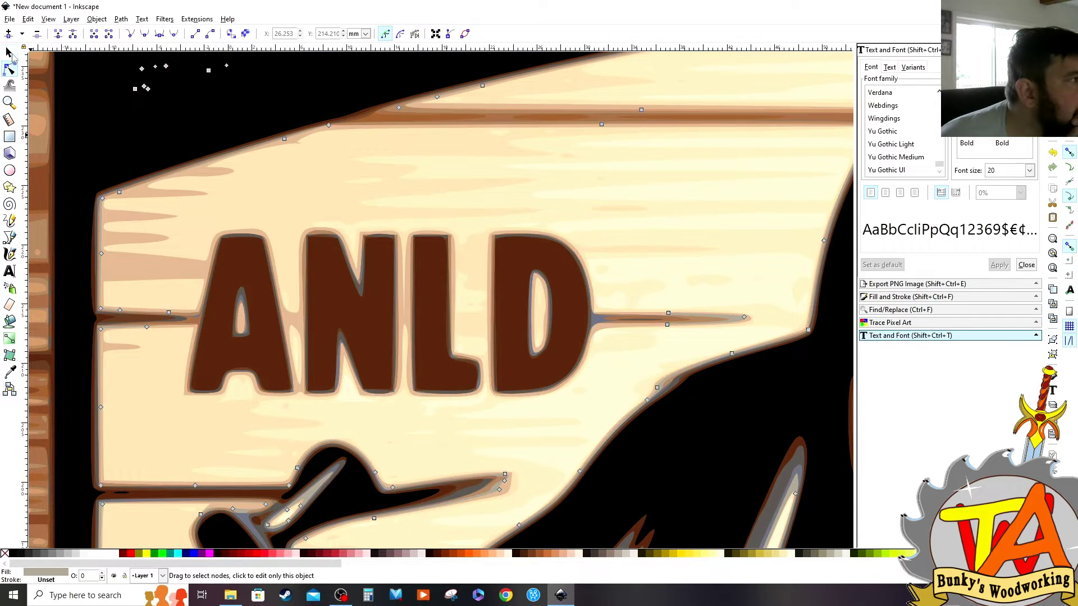
Delete the "ANLD" lettering nodes from the darkest brown path and the medium brown path beneath it
left_click(10, 53)
left_click(10, 70)
left_click_drag(175, 218, 606, 413)
key("Delete")
left_click(10, 53)
left_click(220, 269)
left_click(9, 69)
left_click_drag(175, 218, 596, 416)
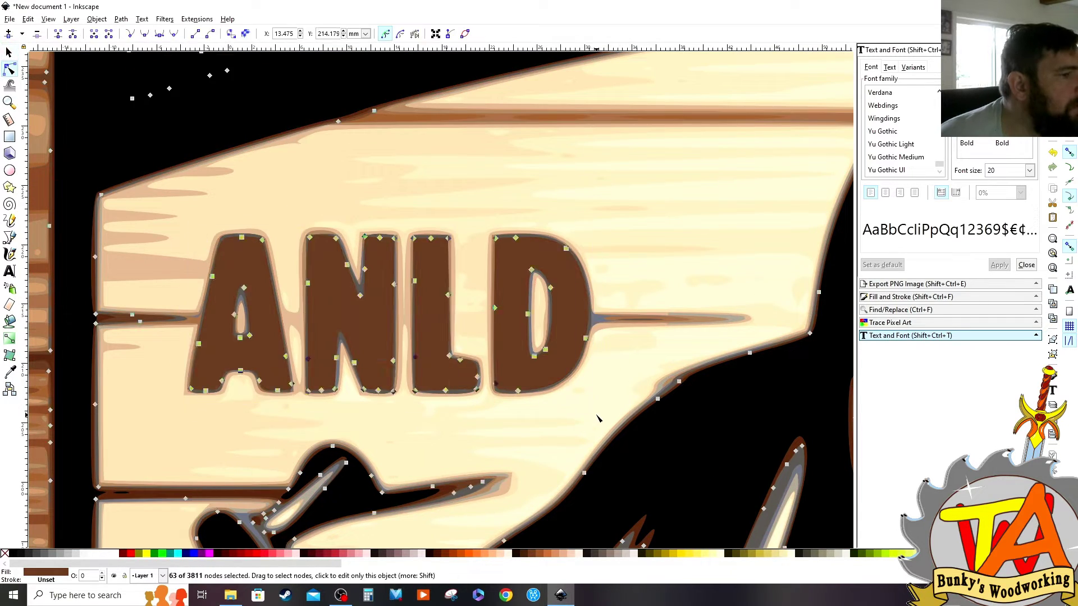
key("Delete")
Delete the "ANLD" lettering nodes from the next traced path and from the dark grey path beneath it
left_click(10, 53)
left_click(244, 263)
left_click(9, 69)
left_click_drag(175, 217, 606, 415)
key("Delete")
left_click(9, 54)
left_click(227, 275)
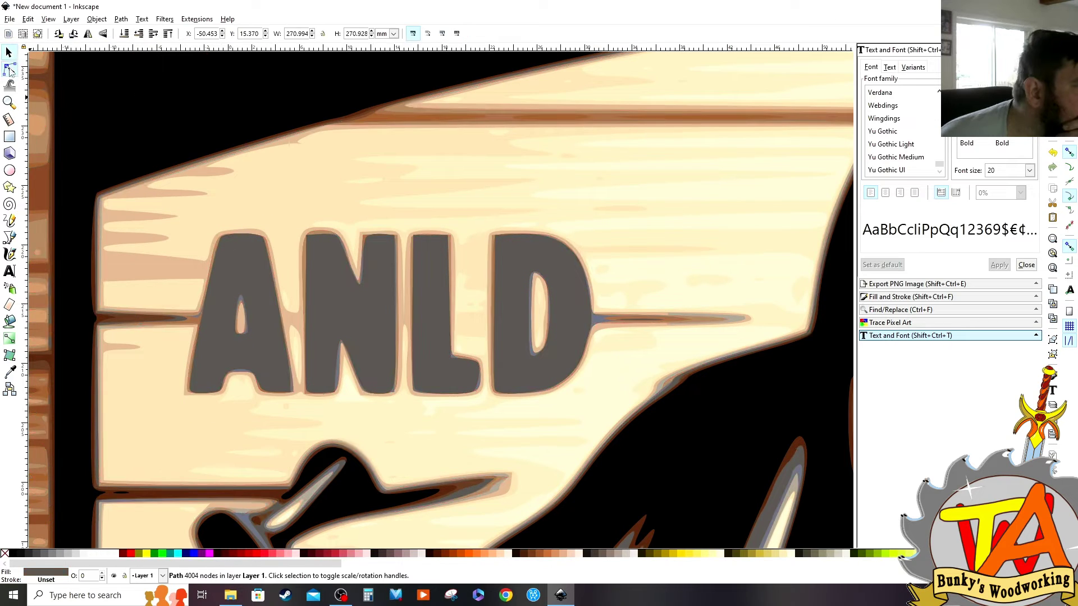
left_click(9, 68)
left_click_drag(175, 216, 607, 419)
key("Delete")
Delete the "ANLD" lettering nodes from the next two traced paths, down to and including the light brown one
left_click(10, 54)
left_click(239, 267)
left_click(9, 68)
left_click_drag(176, 217, 600, 402)
key("Delete")
left_click(9, 54)
left_click(241, 263)
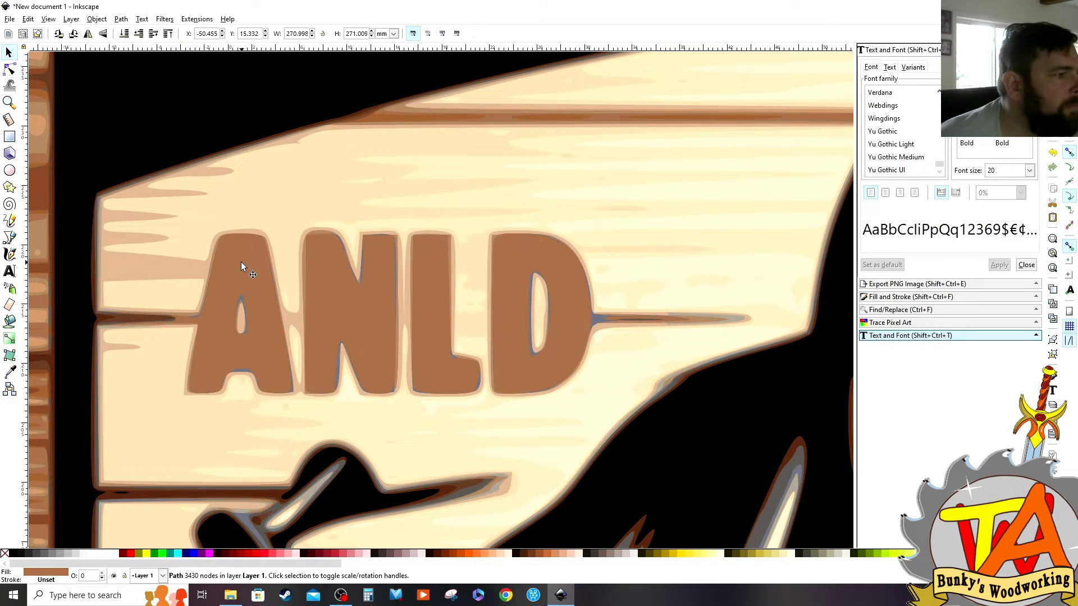
left_click(9, 69)
left_click_drag(175, 217, 596, 403)
key("Delete")
Delete the "ANLD" lettering nodes from the slate blue-grey path and the tan path
left_click(10, 54)
left_click(242, 266)
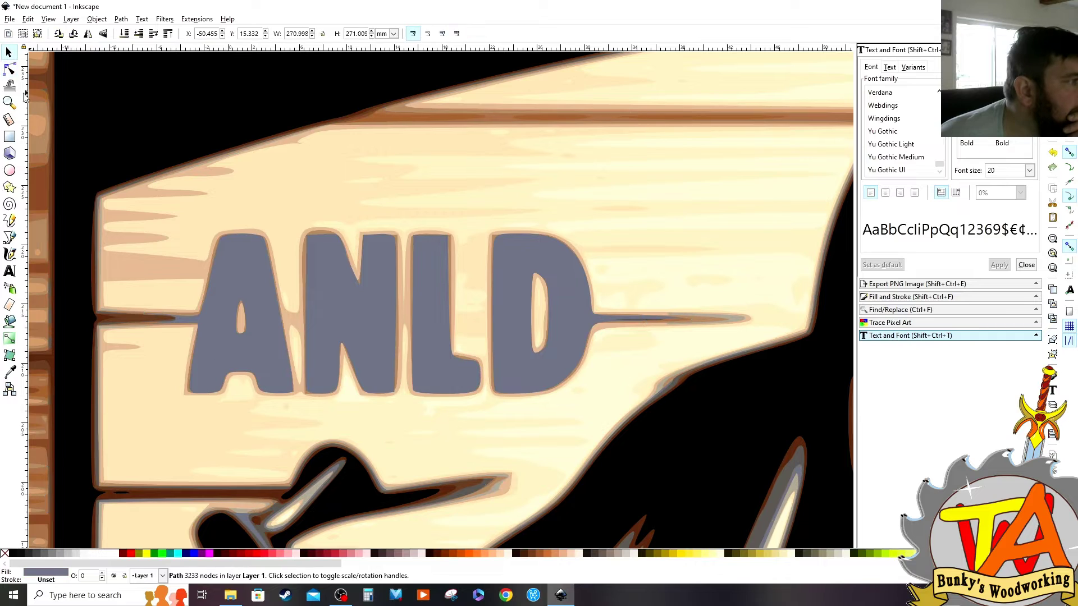
left_click(10, 68)
left_click_drag(175, 217, 601, 408)
left_click(192, 225)
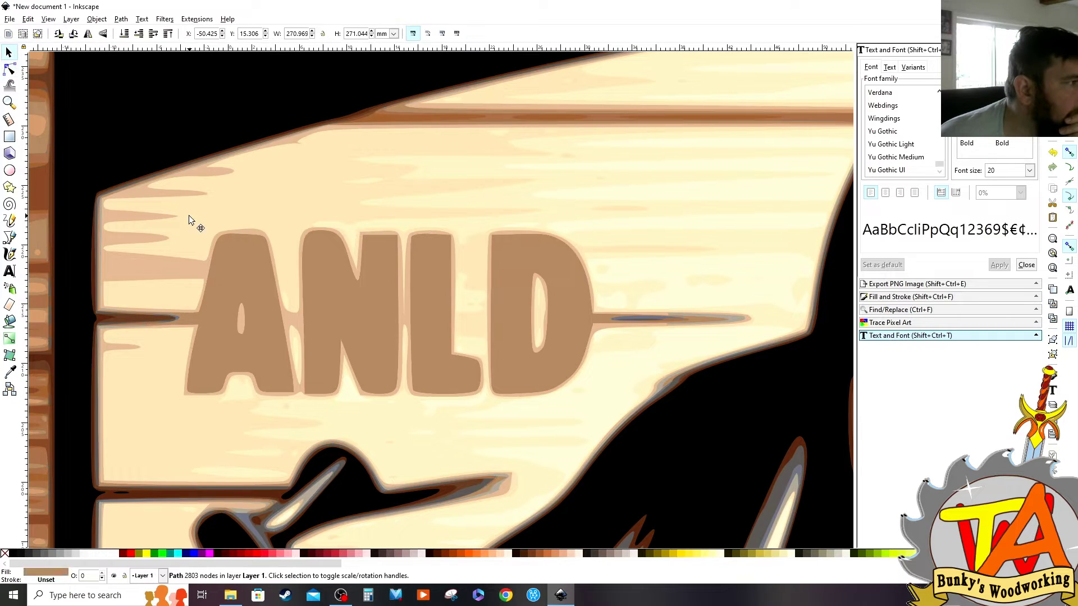
left_click(10, 53)
left_click(240, 266)
left_click(10, 69)
left_click_drag(175, 218, 599, 406)
key("Delete")
Remove the "ANLD" lettering in the pink-red layer so the peach layer is exposed
left_click(10, 53)
left_click(218, 290)
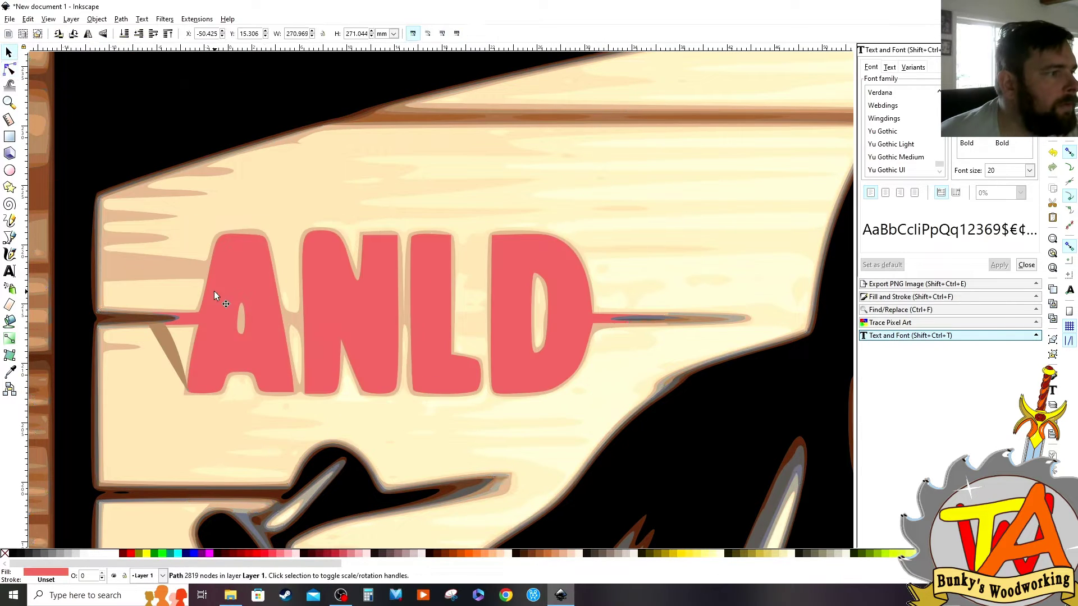
left_click_drag(175, 218, 604, 406)
key("Delete")
left_click(9, 53)
left_click(236, 258)
key("Delete")
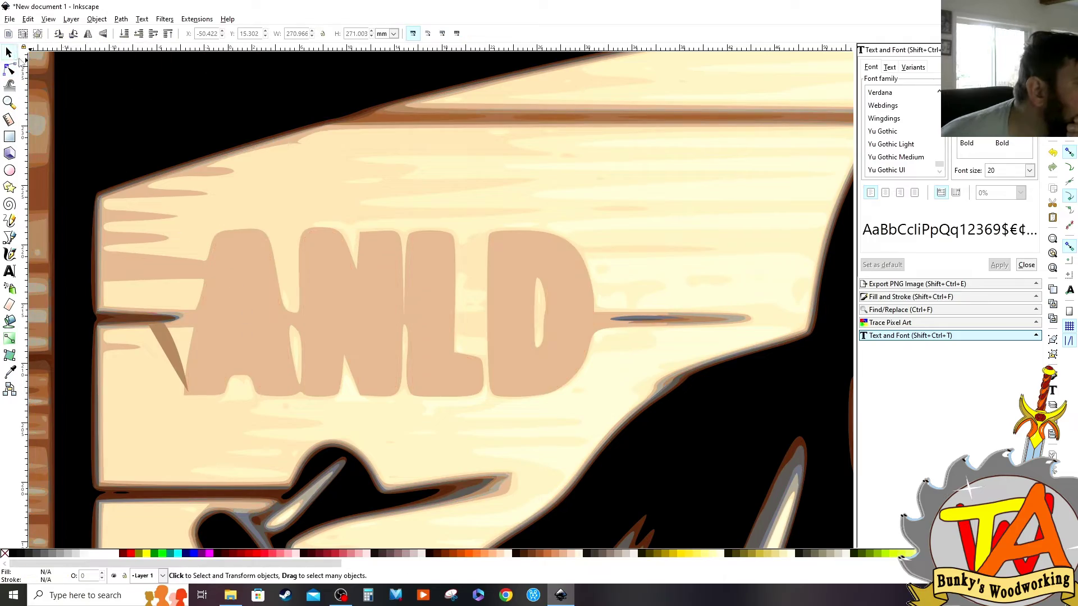
Delete the "ANLD" and "SHID" lettering nodes from the peach path
left_click(225, 269)
left_click(10, 69)
left_click_drag(185, 217, 596, 401)
key("Delete")
scroll(176, 308, "down", 4)
scroll(697, 328, "up", 2)
left_click_drag(534, 238, 738, 338)
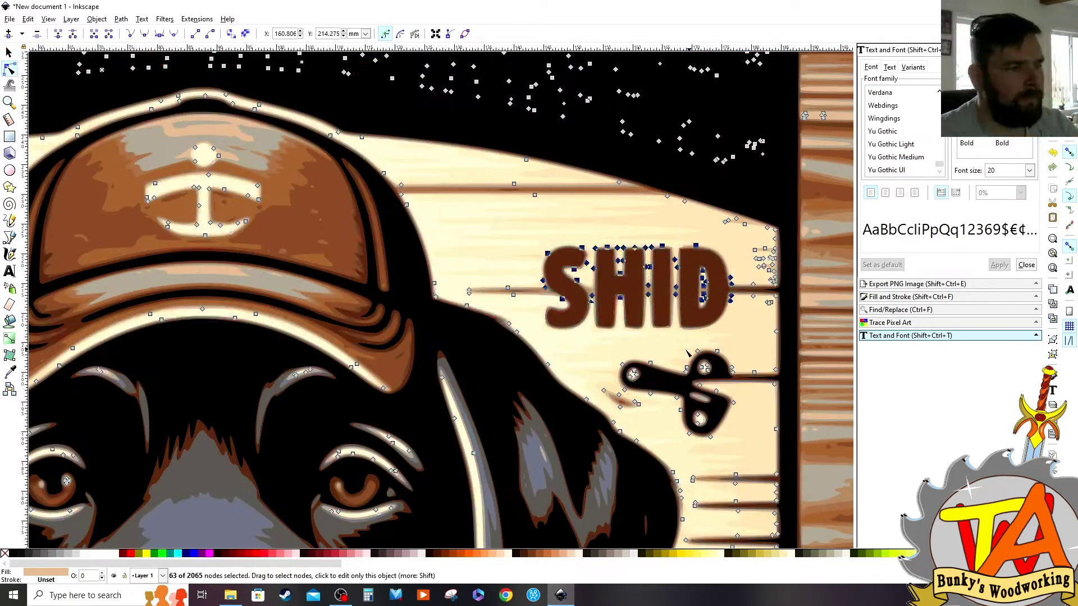
key("Delete")
Delete the "SHID" lettering nodes from the dark brown path and the reddish-brown path beneath it
left_click(9, 53)
left_click(606, 281)
left_click(9, 68)
left_click_drag(535, 239, 735, 339)
key("Delete")
left_click(606, 281)
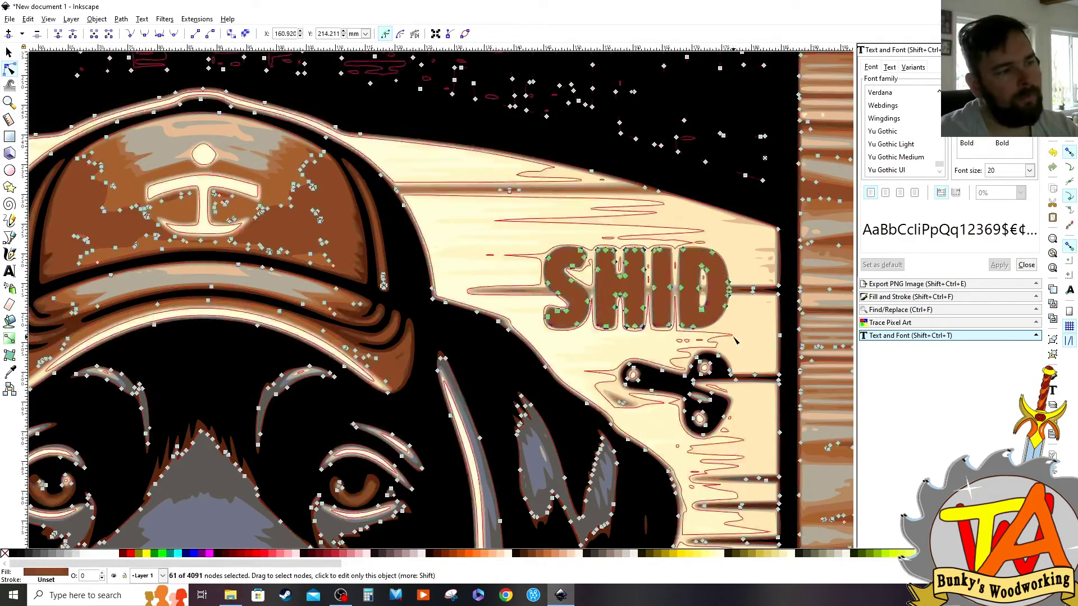
key("Delete")
key("Delete")
Delete the "SHID" lettering nodes from the remaining underlying colour paths, down to the grey-beige one
left_click_drag(536, 241, 756, 343)
key("Delete")
key("Delete")
key("Delete")
left_click(703, 328)
key("Delete")
key("Delete")
left_click_drag(506, 231, 741, 335)
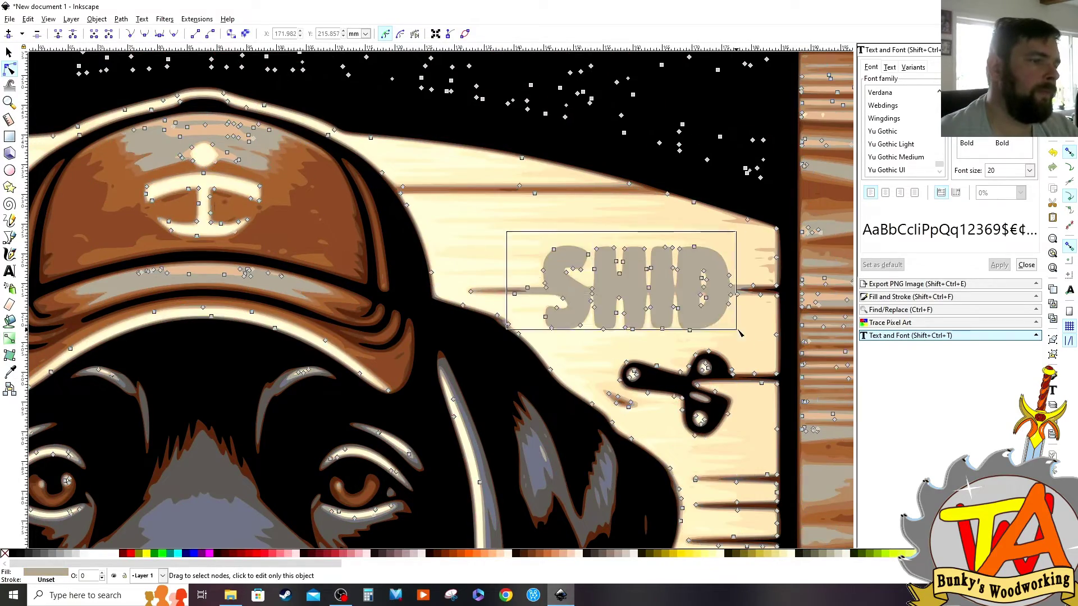
key("Delete")
Delete the "SHID" lettering nodes from the grey-beige path and the next layers beneath it
scroll(675, 315, "down", 2)
scroll(676, 315, "down", 2)
scroll(643, 360, "up", 2)
left_click(651, 258)
left_click(652, 258)
scroll(697, 259, "up", 5)
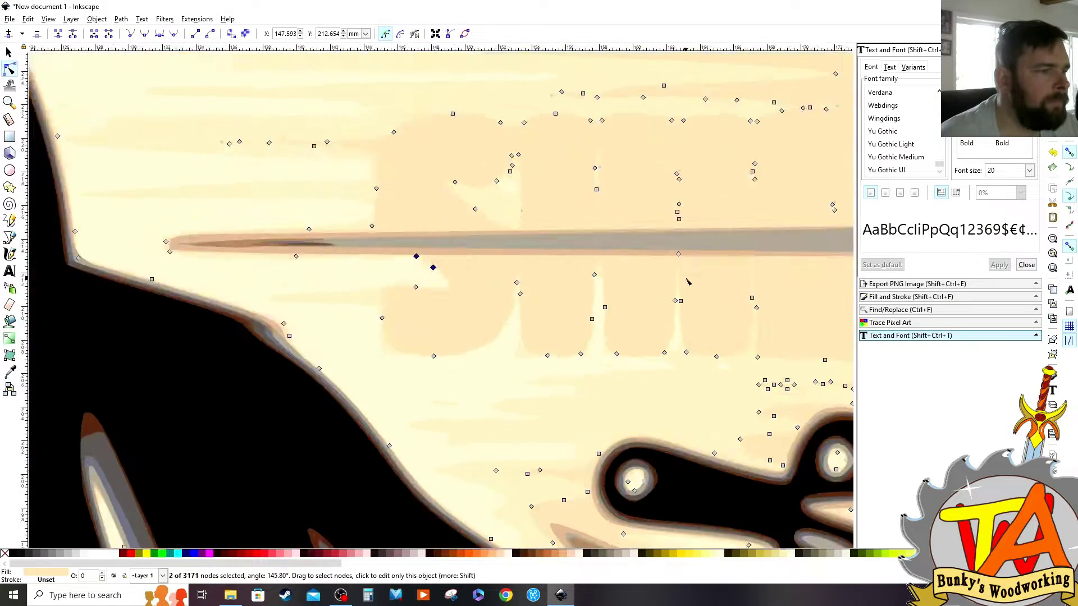
Delete the remaining "SHID" letter remnants from the peach path and the pale cream path beneath it
scroll(680, 281, "down", 1)
left_click(520, 307)
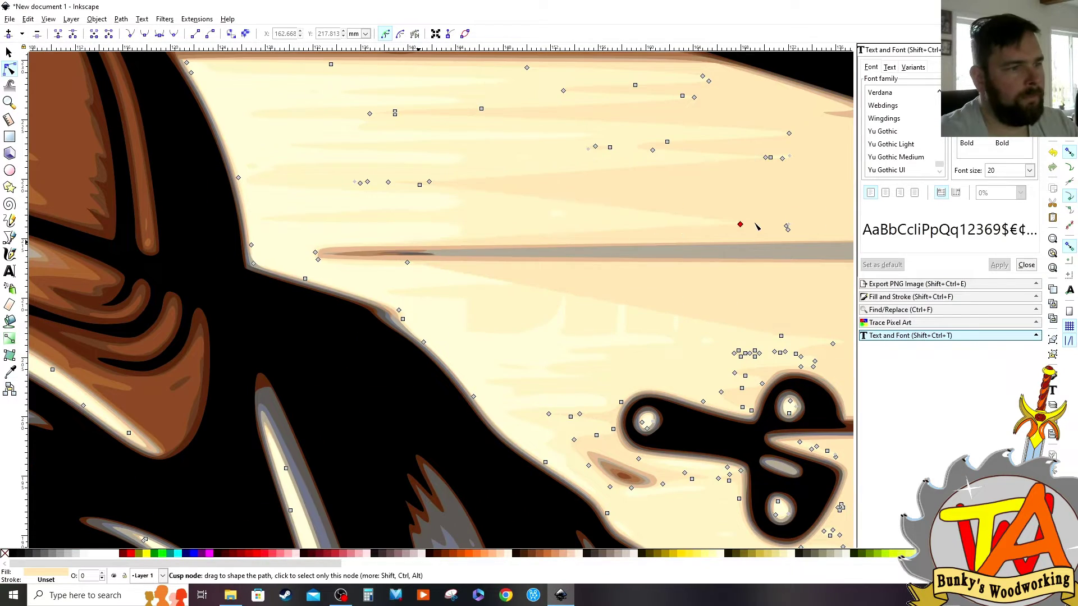
left_click_drag(782, 307, 775, 297)
left_click(622, 339)
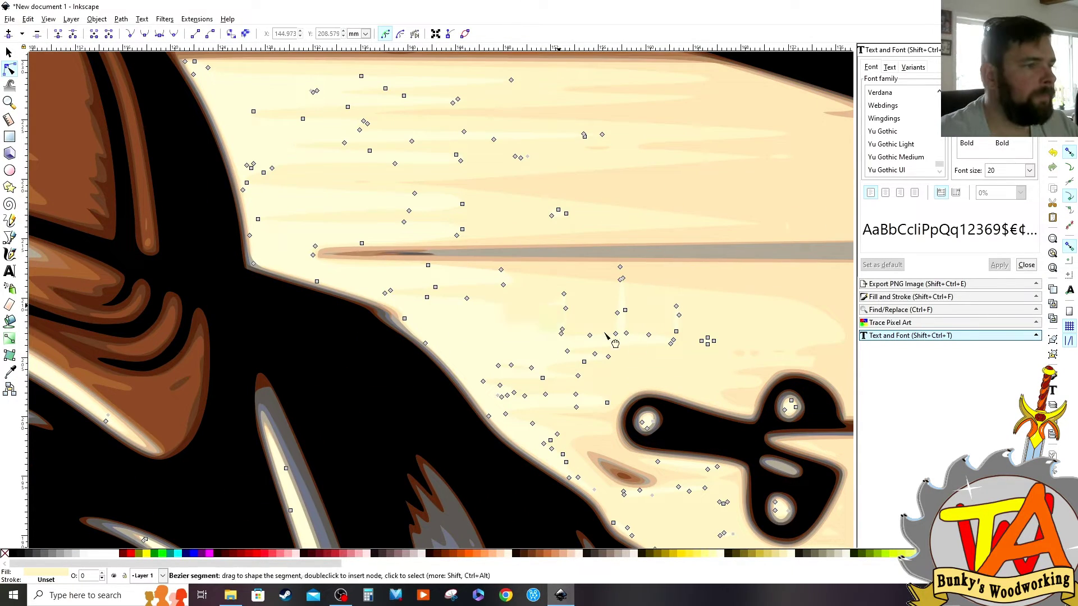
left_click_drag(609, 303, 617, 300)
Clear the leftover "ANLD" letter shapes from the peach and cream paths to the left of the dog's cap
scroll(618, 300, "down", 4)
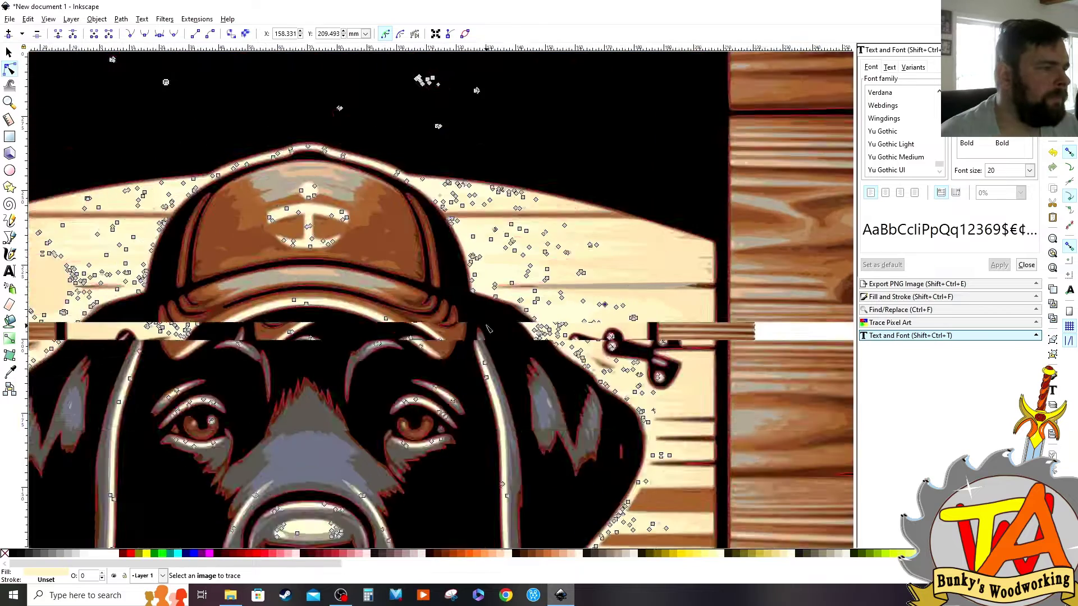
scroll(156, 289, "up", 4)
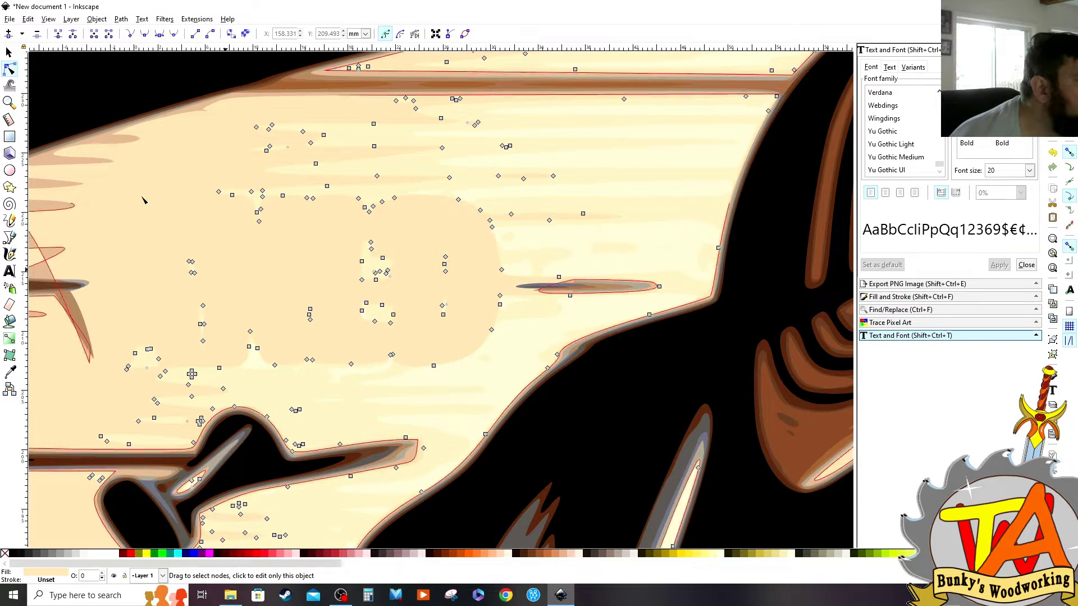
left_click_drag(180, 195, 144, 315)
left_click(8, 52)
left_click(401, 319)
left_click(11, 71)
left_click_drag(501, 270, 171, 260)
left_click_drag(549, 220, 204, 238)
Reshape the distorted brown plank seam near the left border by pulling its stray spike node into a straight taper
scroll(286, 304, "down", 4)
scroll(202, 312, "up", 5)
left_click_drag(416, 348, 631, 246)
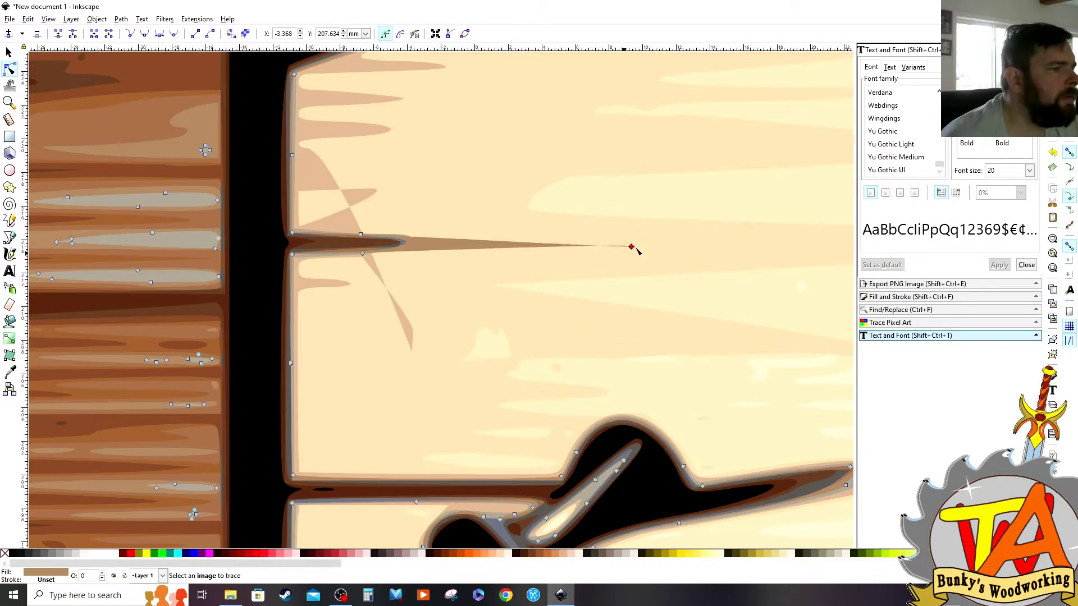
scroll(626, 258, "down", 8)
scroll(744, 396, "up", 3)
scroll(703, 360, "down", 3)
left_click(440, 163)
left_click(8, 53)
left_click_drag(515, 423, 209, 413)
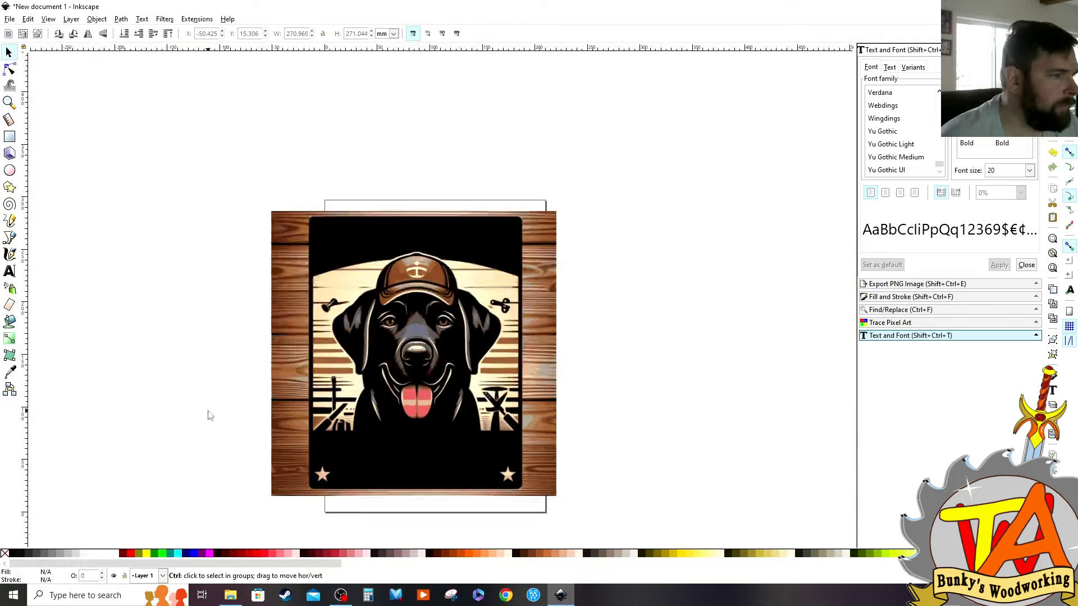
Draw a closed outline around the black header area above the dog, following the curved lower edge over the cap
scroll(210, 414, "up", 1)
left_click(10, 372)
key("b")
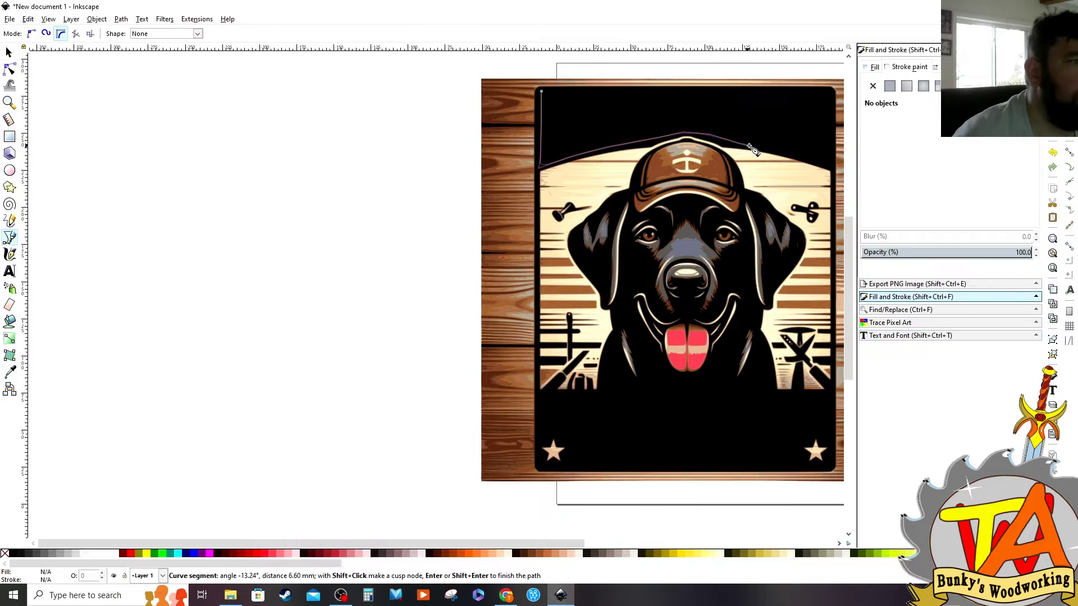
left_click(832, 163)
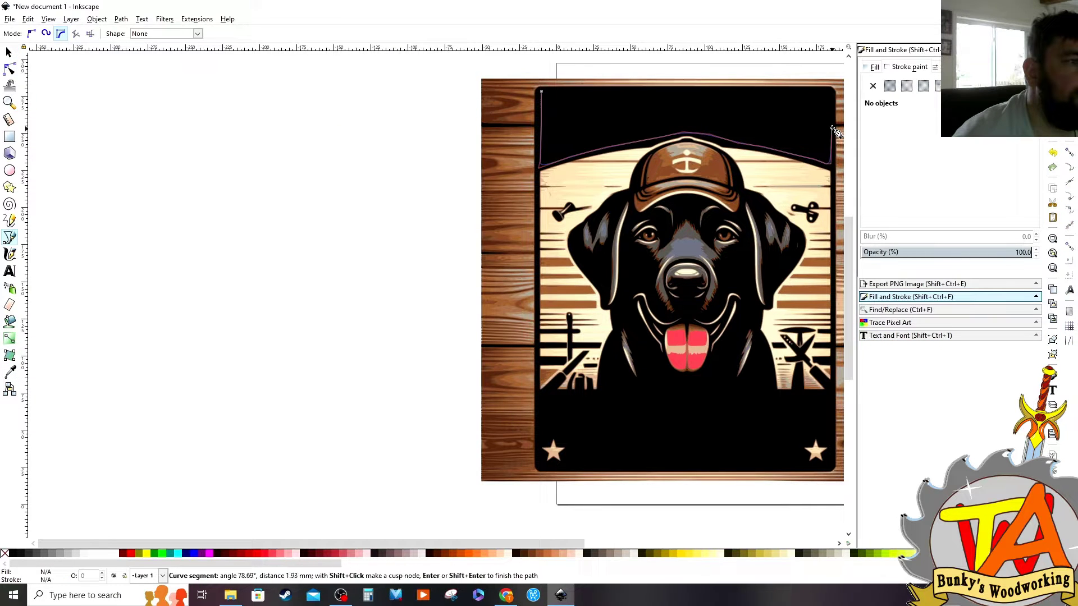
left_click(833, 88)
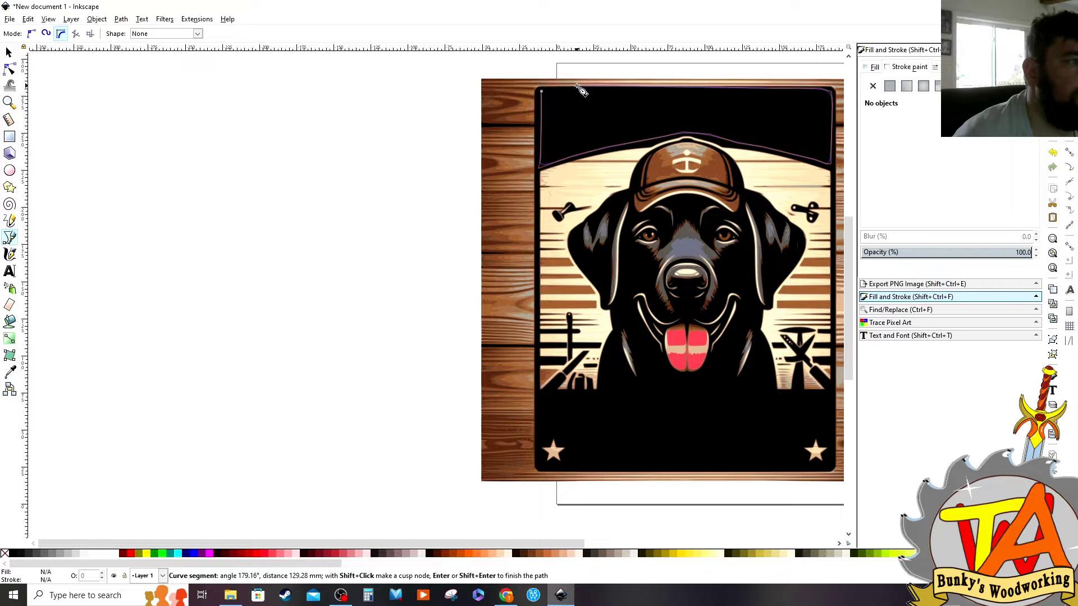
left_click(541, 90)
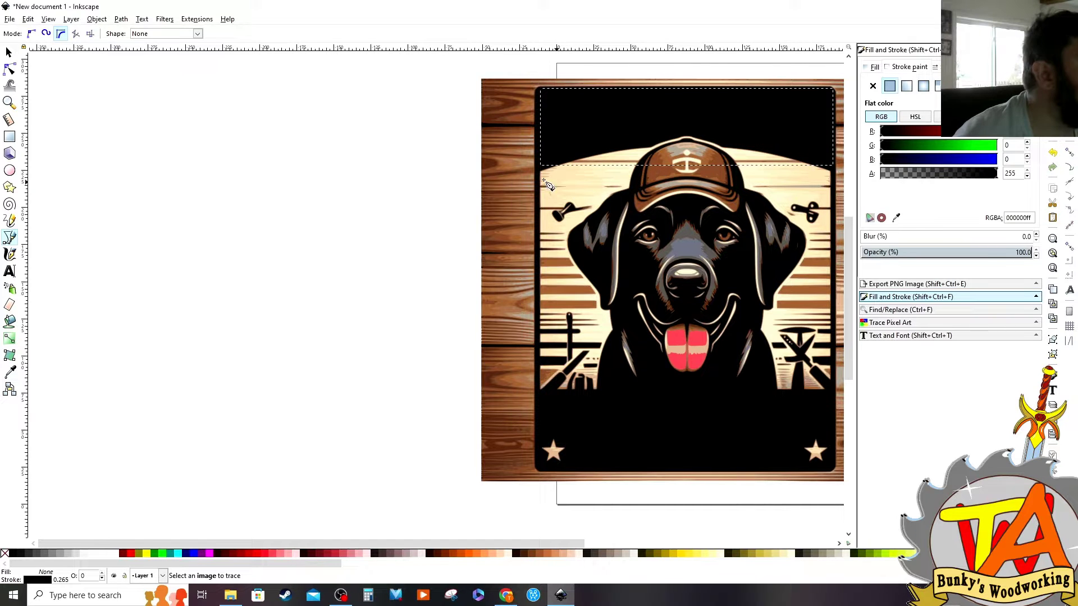
Move the header outline out of the artwork onto the blank canvas to its left, keeping the traced black layer in place
left_click(9, 53)
mouse_move(547, 99)
left_mouse_down()
mouse_move(513, 110)
mouse_move(534, 133)
left_mouse_up()
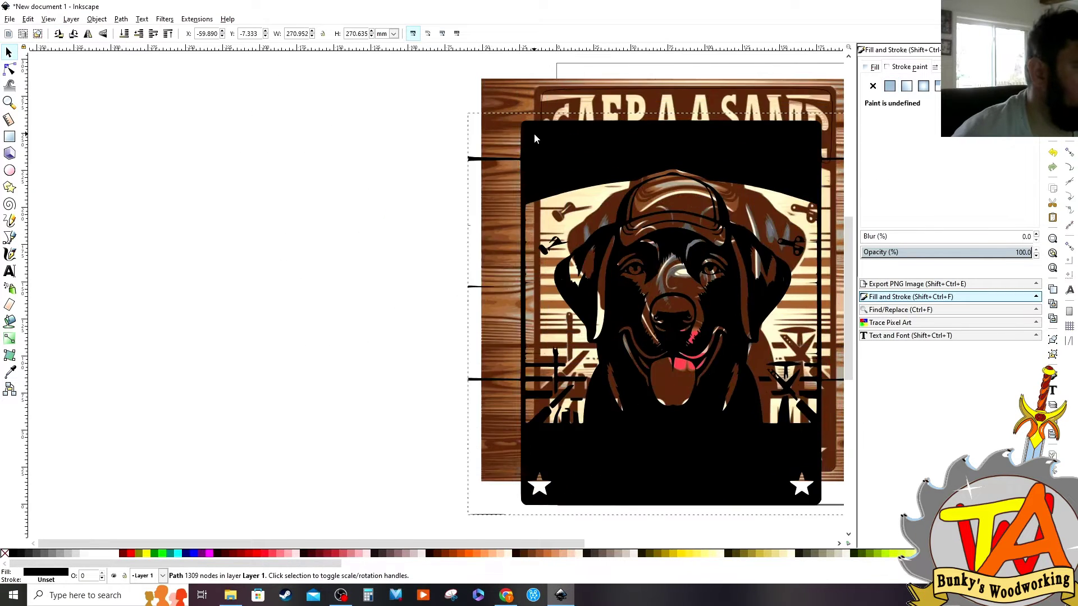
key("ctrl+z")
left_click(550, 94)
mouse_move(548, 94)
left_mouse_down()
mouse_move(56, 121)
mouse_move(99, 97)
left_mouse_up()
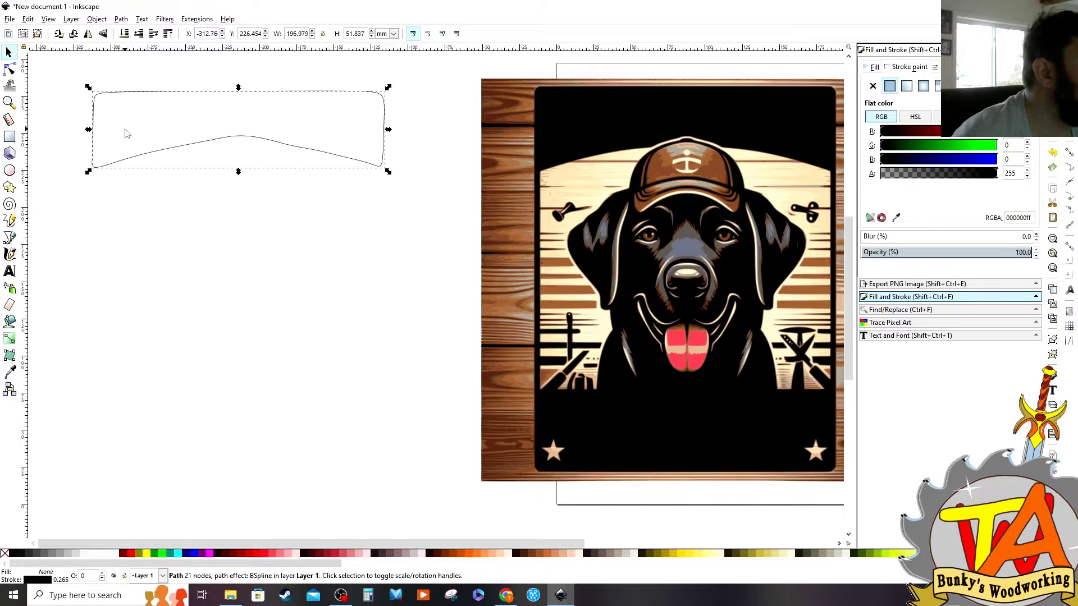
Open the text and font settings and start a new text object on the blank canvas below the outline
left_click(142, 20)
left_click(165, 26)
left_click(112, 289)
left_click(10, 272)
left_click(90, 257)
type("Shop Dogs")
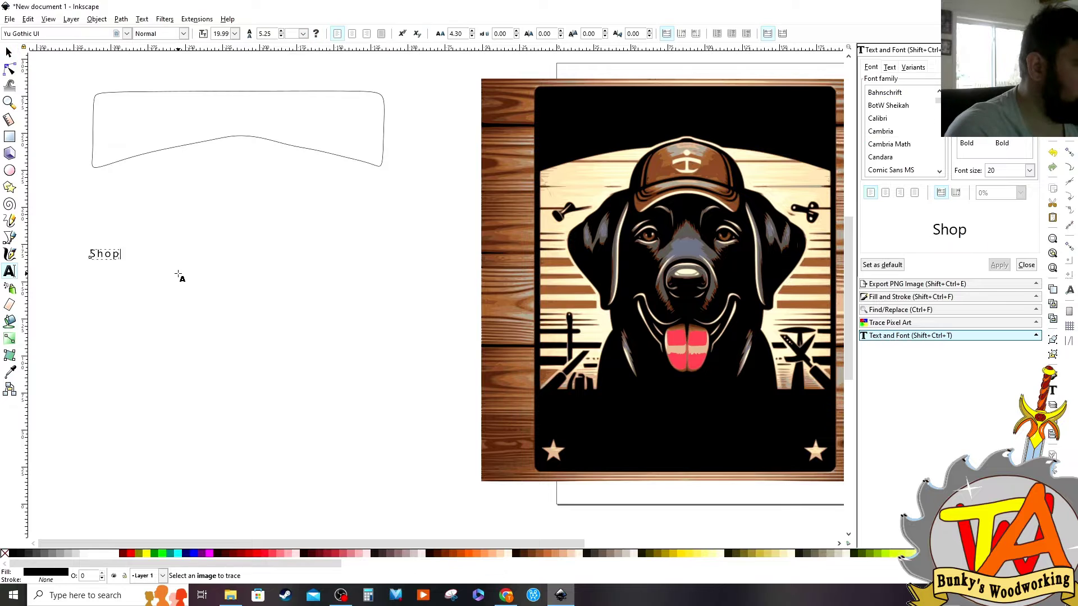
key("BackSpace")
key("BackSpace")
key("BackSpace")
key("BackSpace")
key("BackSpace")
key("BackSpace")
key("BackSpace")
key("BackSpace")
key("BackSpace")
Enter the text "SHOP DOGS" in capitals and set its font to Constantia
type("SHOP DOGS")
left_click(9, 52)
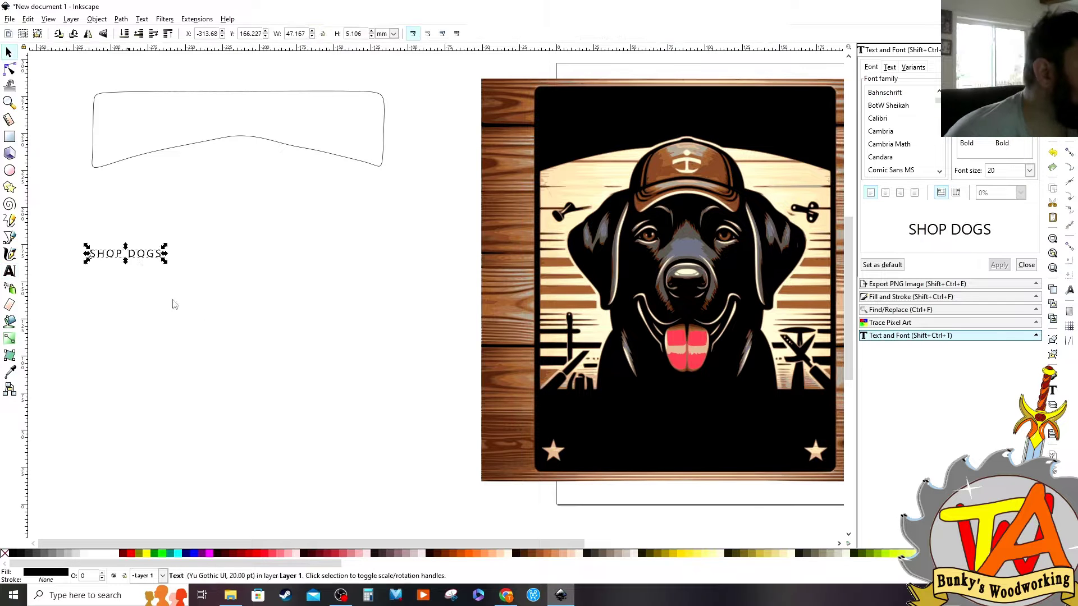
left_click(892, 123)
left_click(897, 149)
left_click(898, 162)
scroll(898, 162, "down", 2)
left_click(894, 157)
left_click(893, 170)
left_click(999, 265)
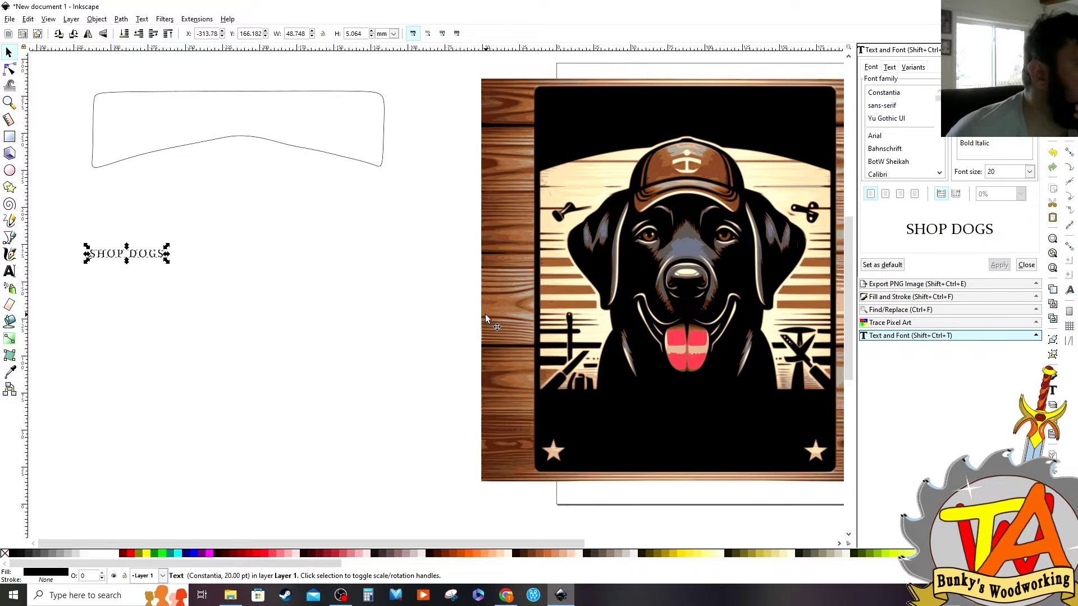
Stretch the "SHOP DOGS" text to about 204 mm wide and 63 mm high and convert it to paths
left_click_drag(164, 261, 389, 349)
left_click(941, 169)
left_click(999, 327)
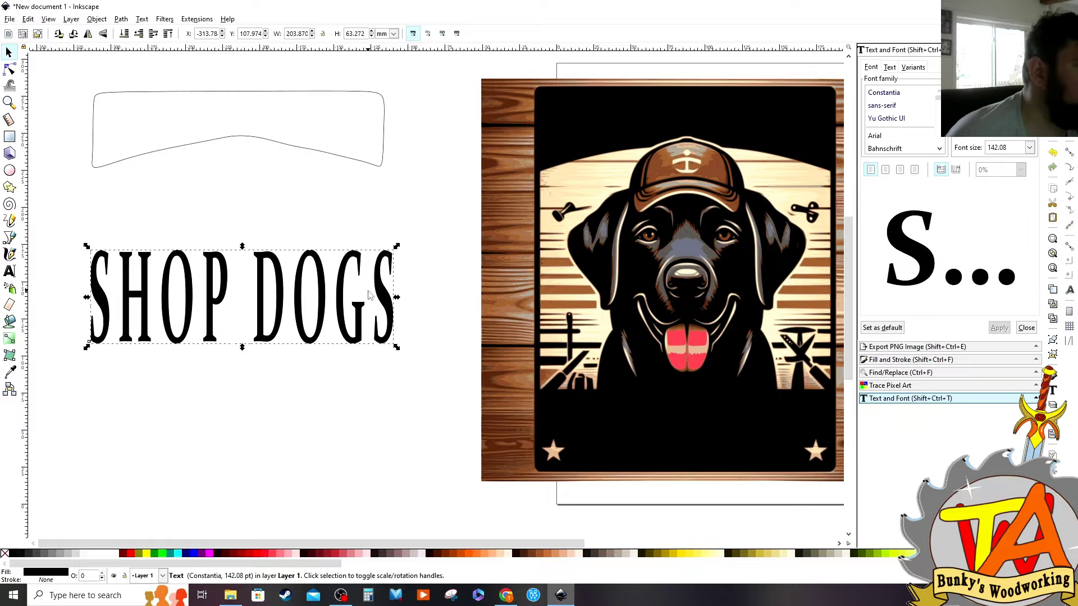
left_click(121, 19)
left_click(152, 32)
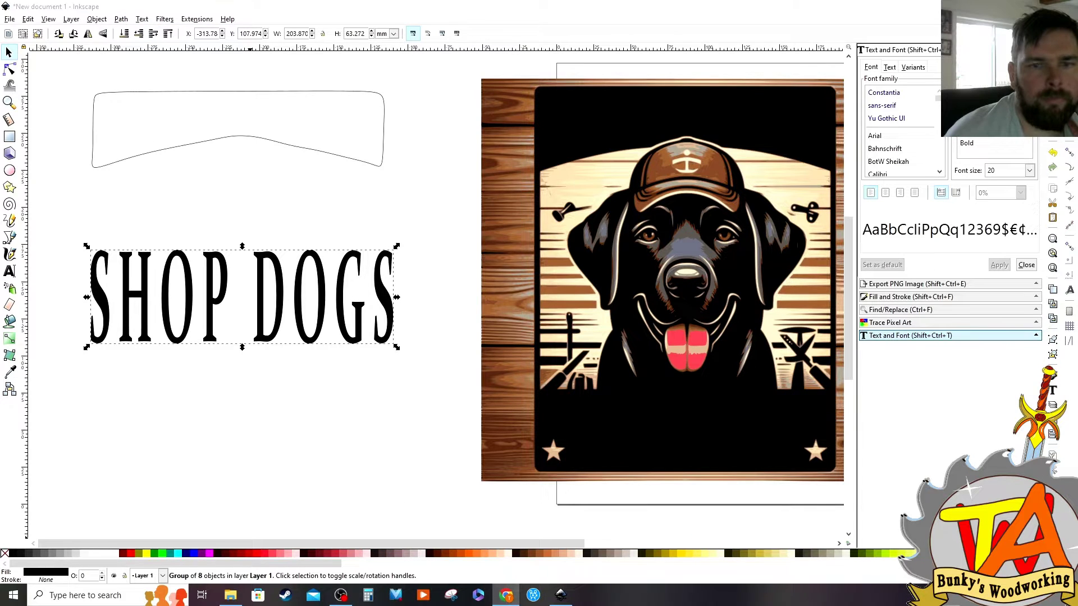
left_click(120, 19)
left_click(144, 32)
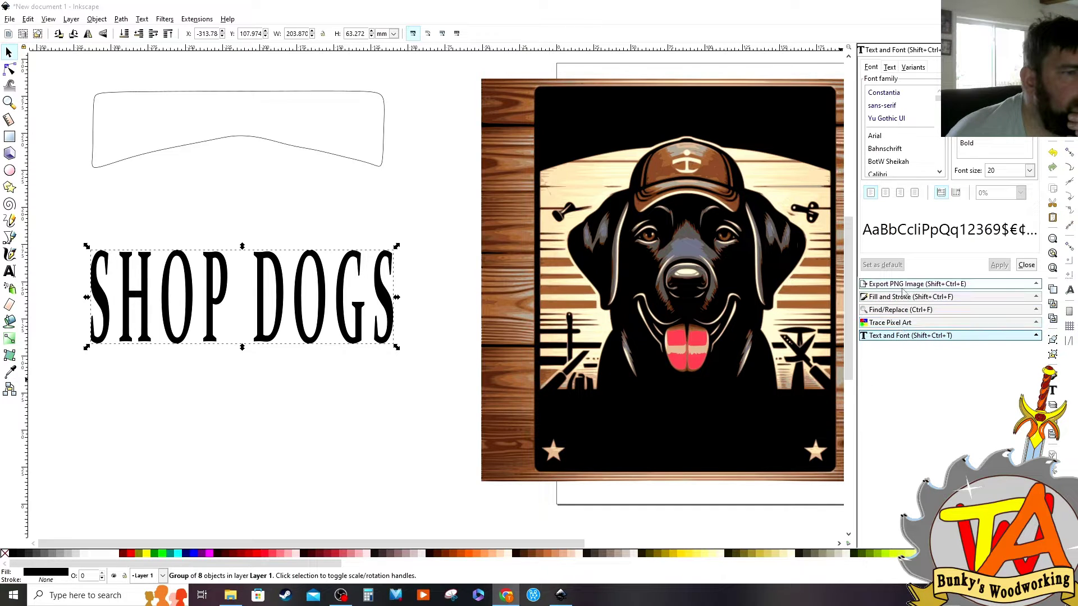
Add an Envelope Deformation path effect to the "SHOP DOGS" lettering group
left_click(122, 20)
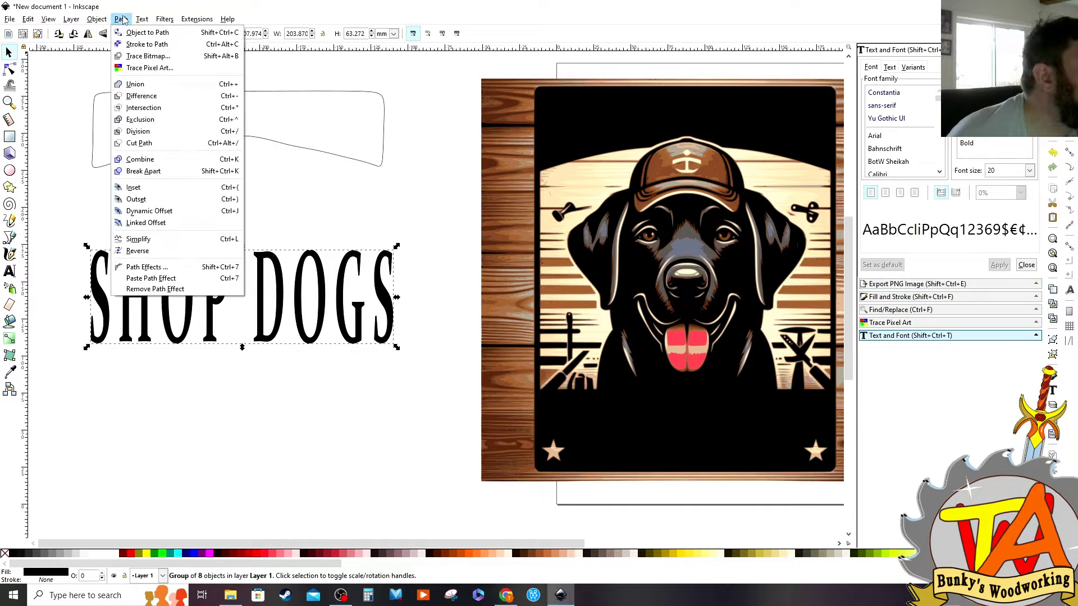
left_click(149, 267)
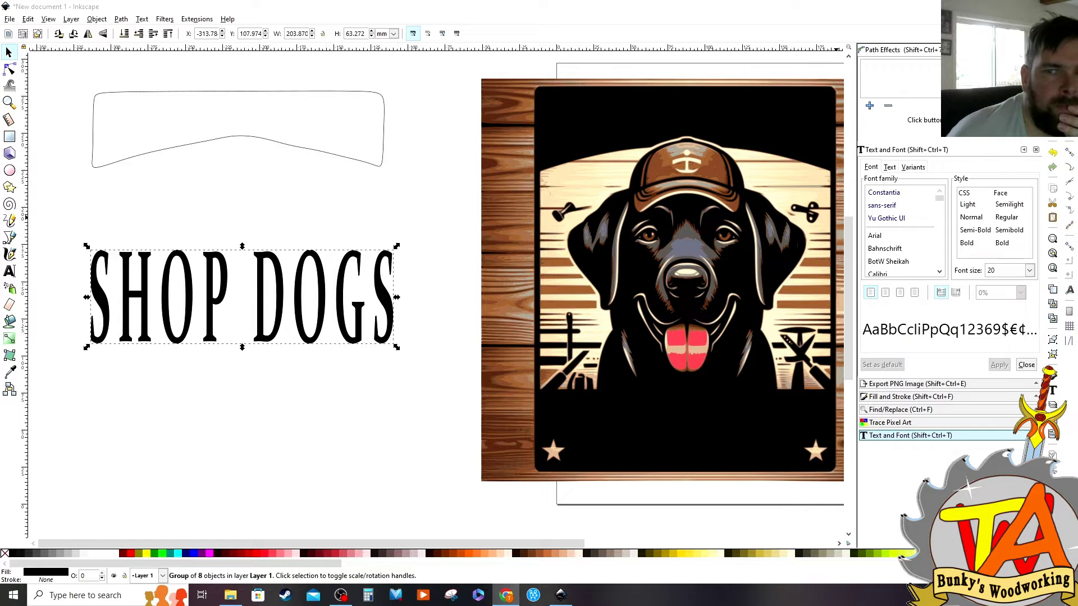
left_click(105, 21)
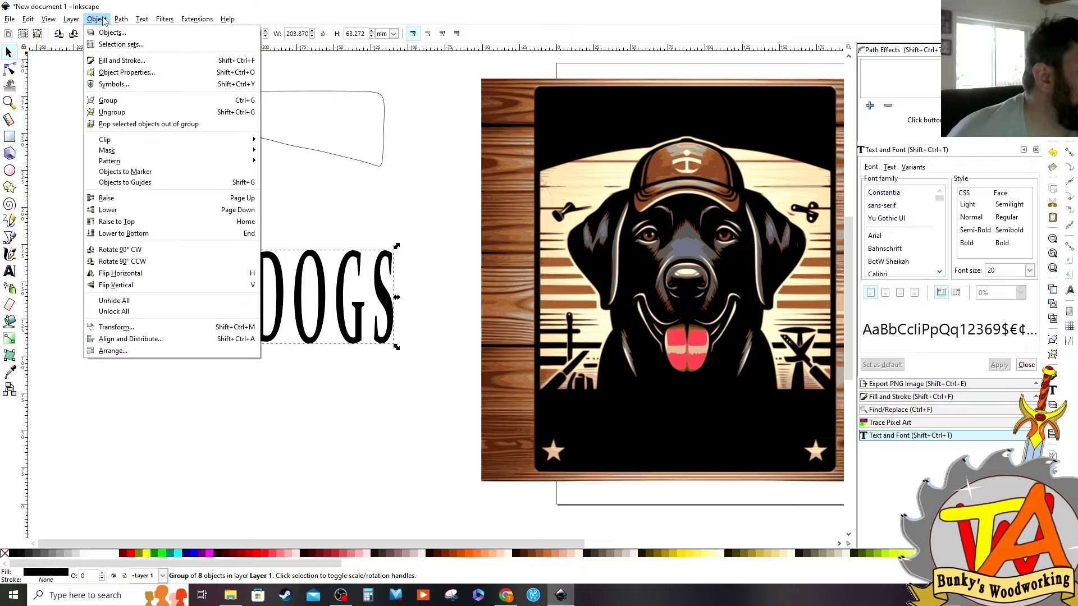
left_click(138, 31)
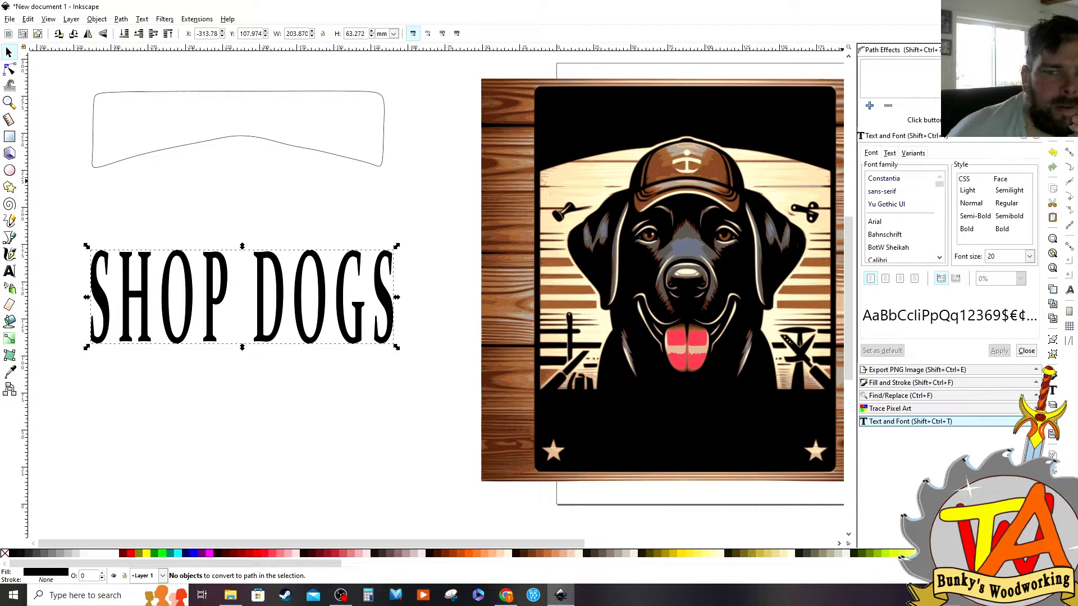
left_click(869, 107)
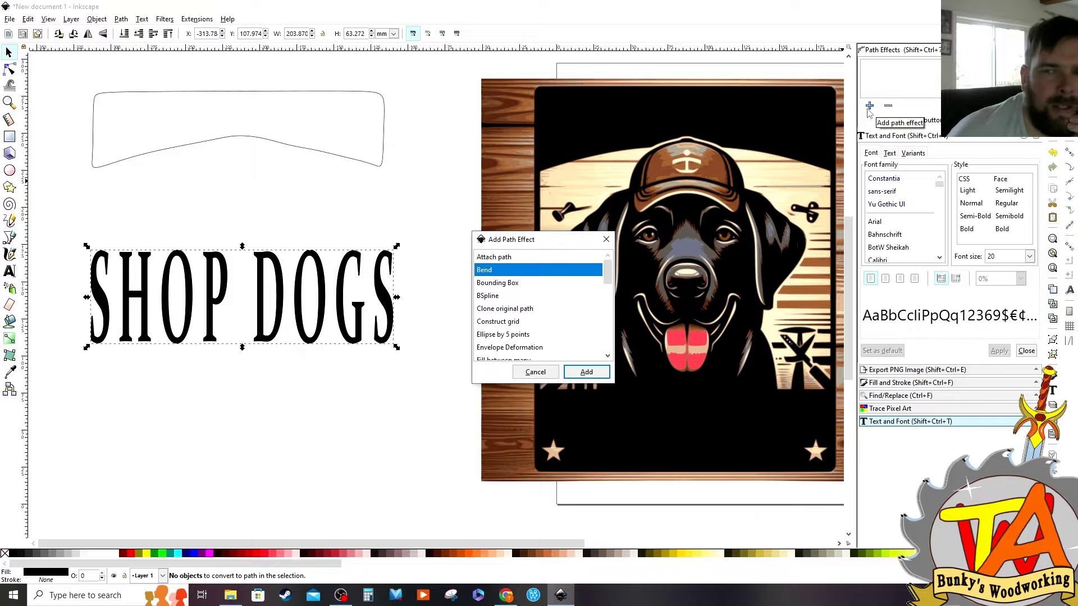
key("alt+Tab")
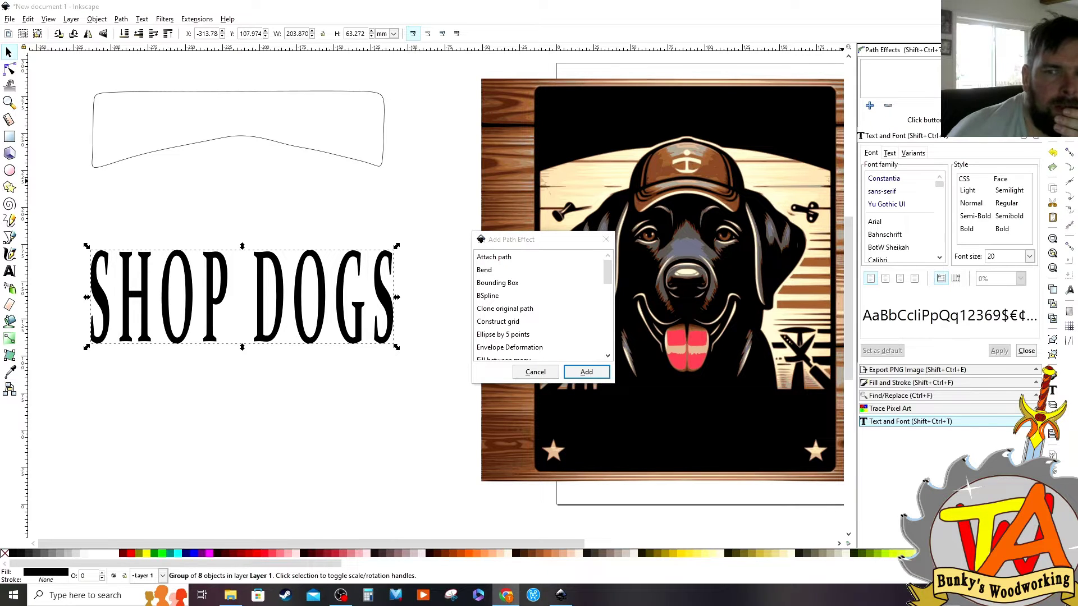
scroll(507, 311, "down", 1)
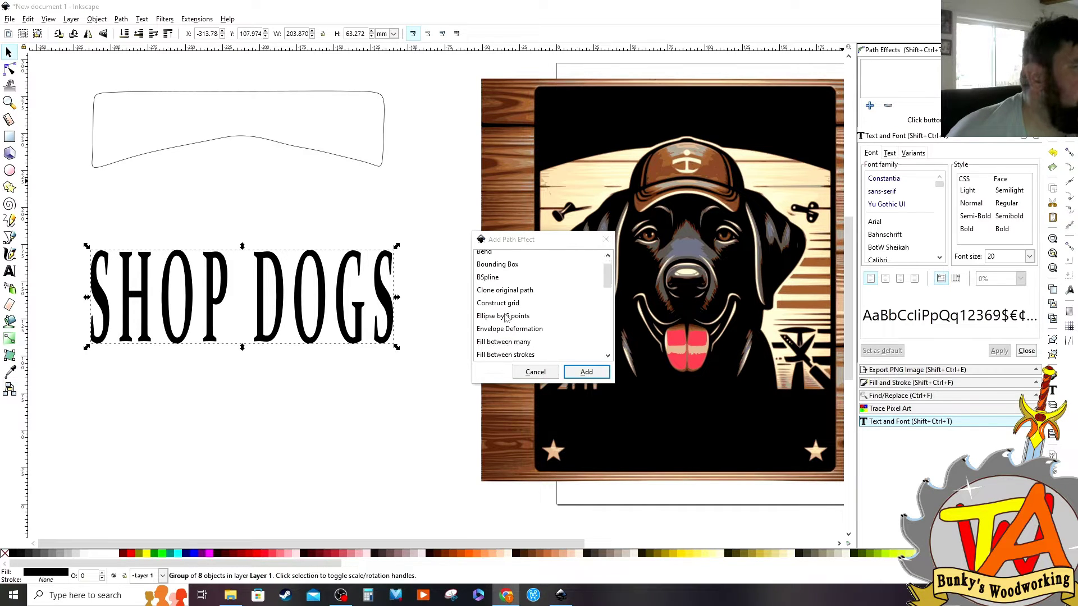
left_click(517, 329)
left_click(586, 374)
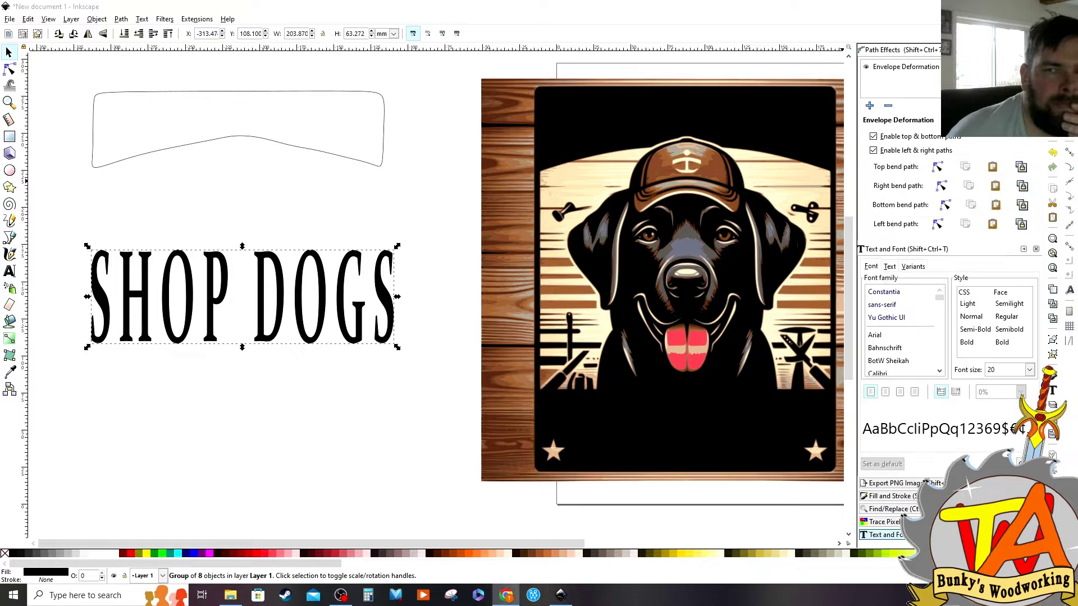
Align the header outline and the "SHOP DOGS" lettering by their right edges and centre them on a common horizontal axis
left_click(121, 18)
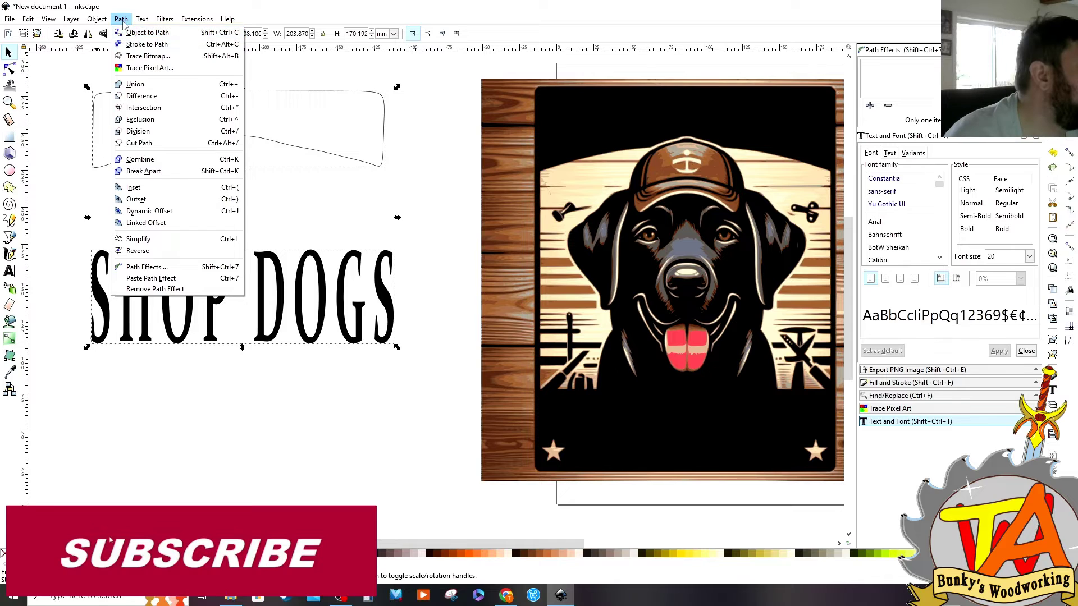
left_click(122, 22)
key("ctrl+shift+a")
left_click(917, 293)
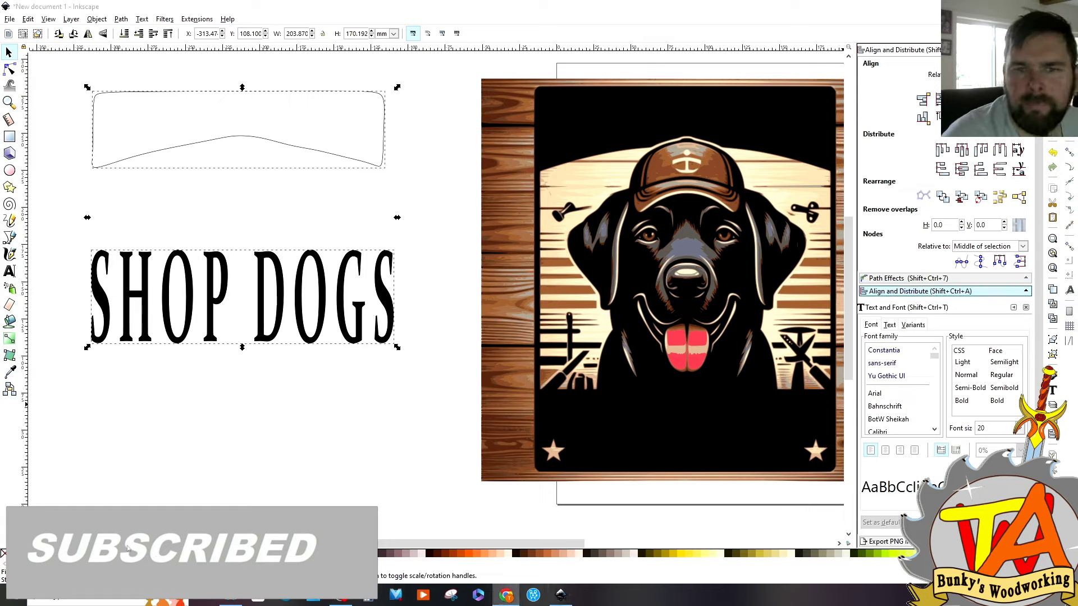
left_click(925, 102)
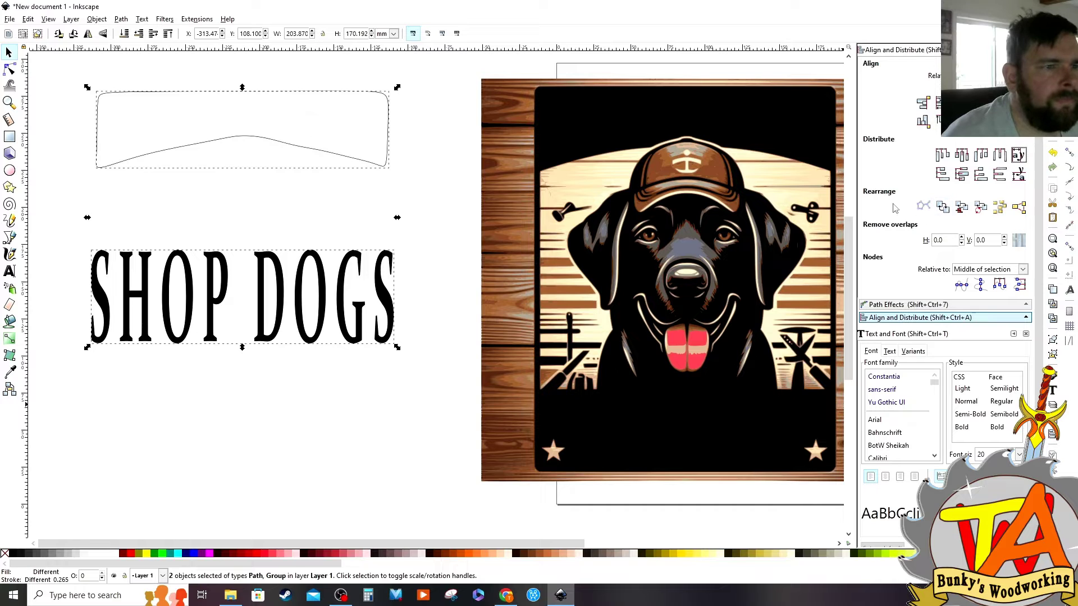
key("alt+Tab")
left_click(981, 103)
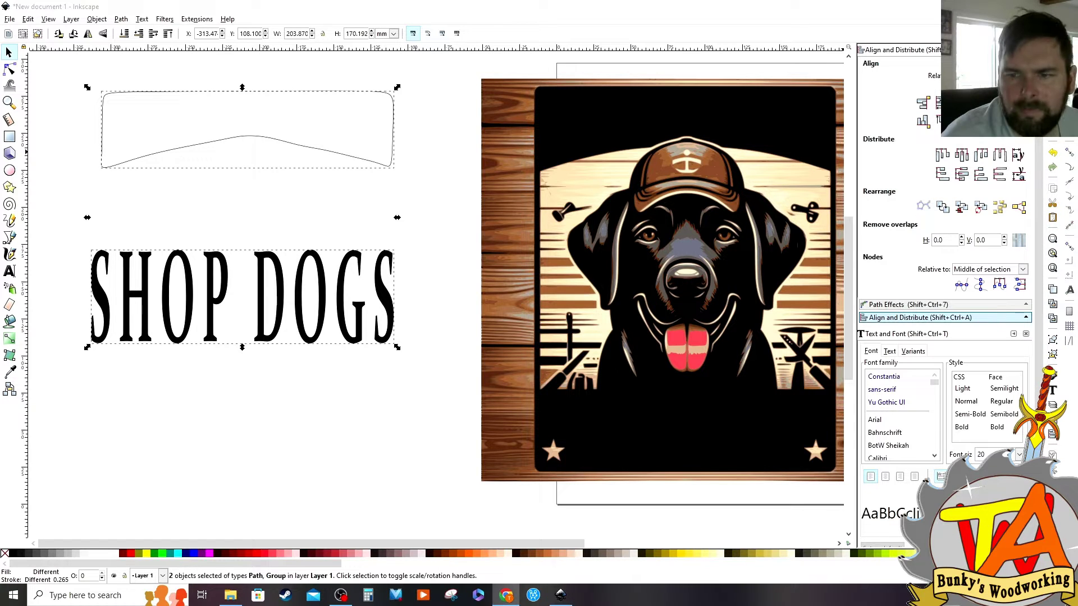
left_click(962, 121)
left_click(365, 432)
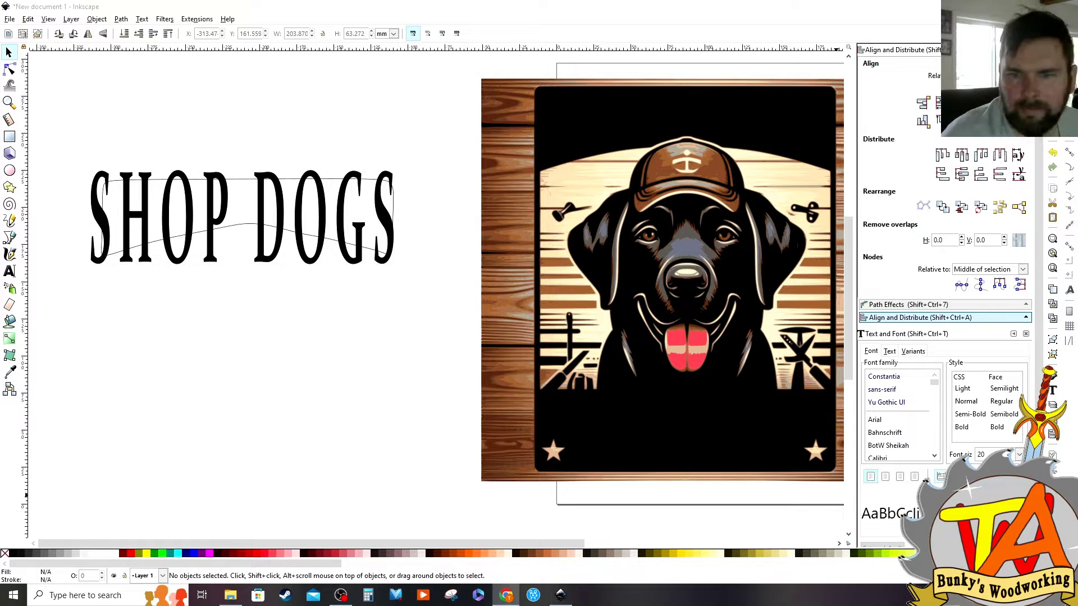
Narrow the "SHOP DOGS" lettering to about 195 mm to match the outline and disable its envelope's left and right paths
left_click(358, 235)
left_click_drag(87, 217, 100, 218)
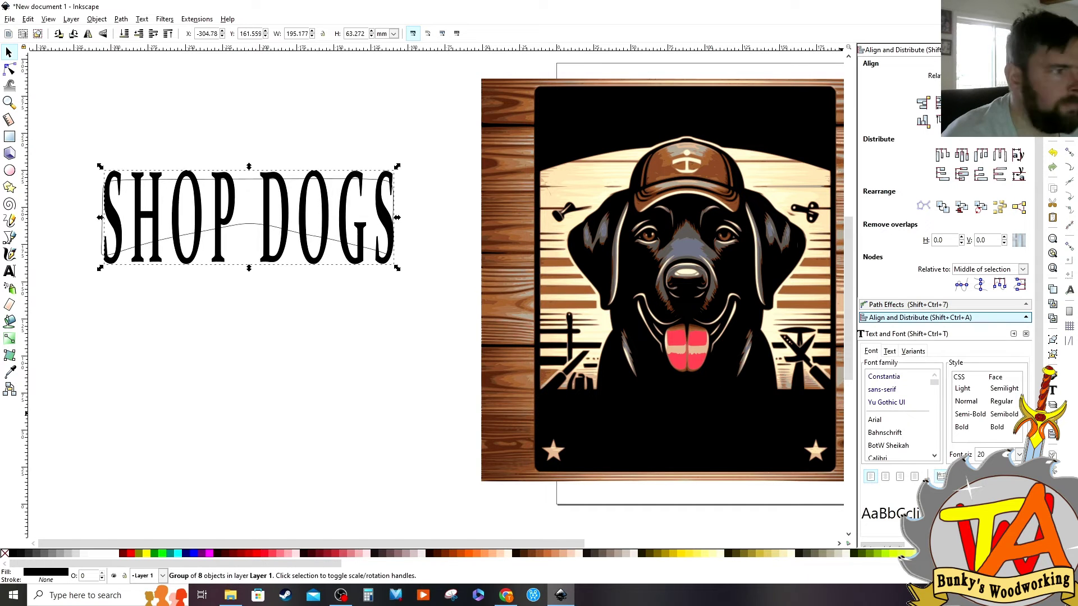
left_click(898, 305)
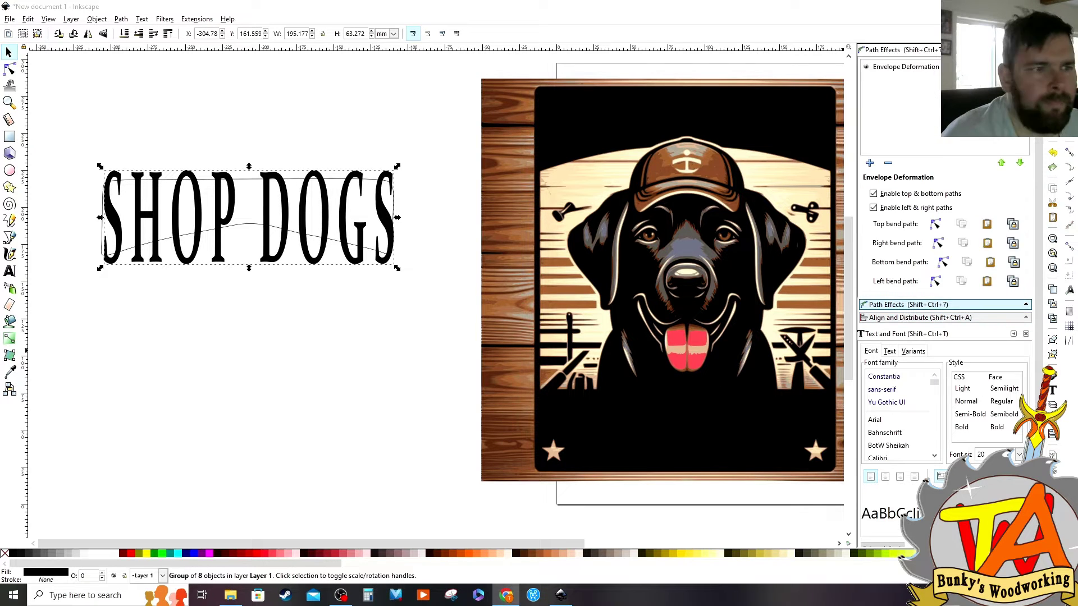
key("alt+Tab")
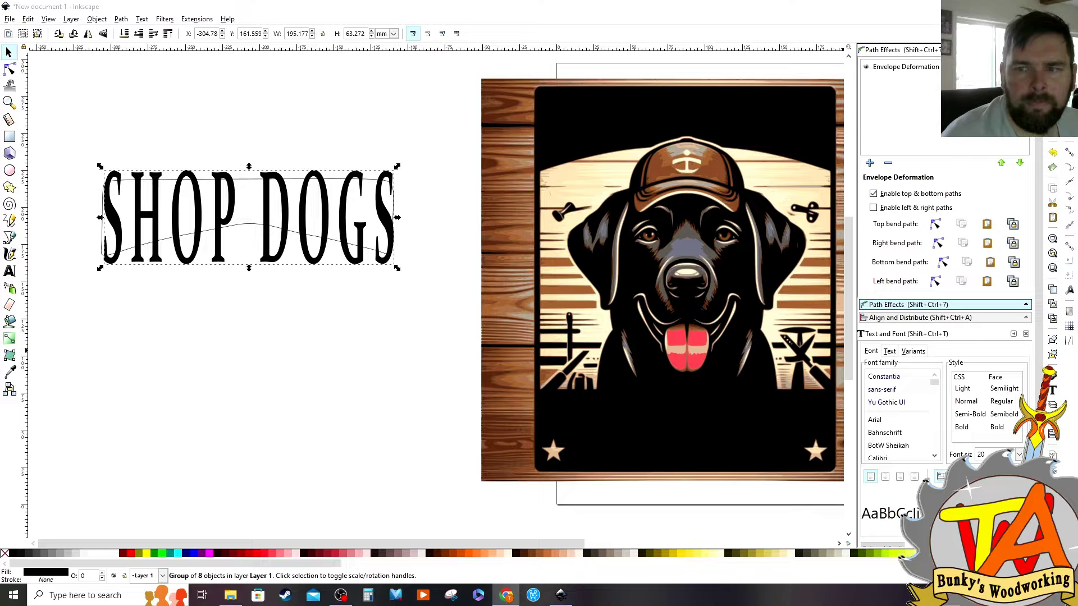
Lower the top bend path of the "SHOP DOGS" envelope so it follows the upper edge of the header outline
left_click(936, 224)
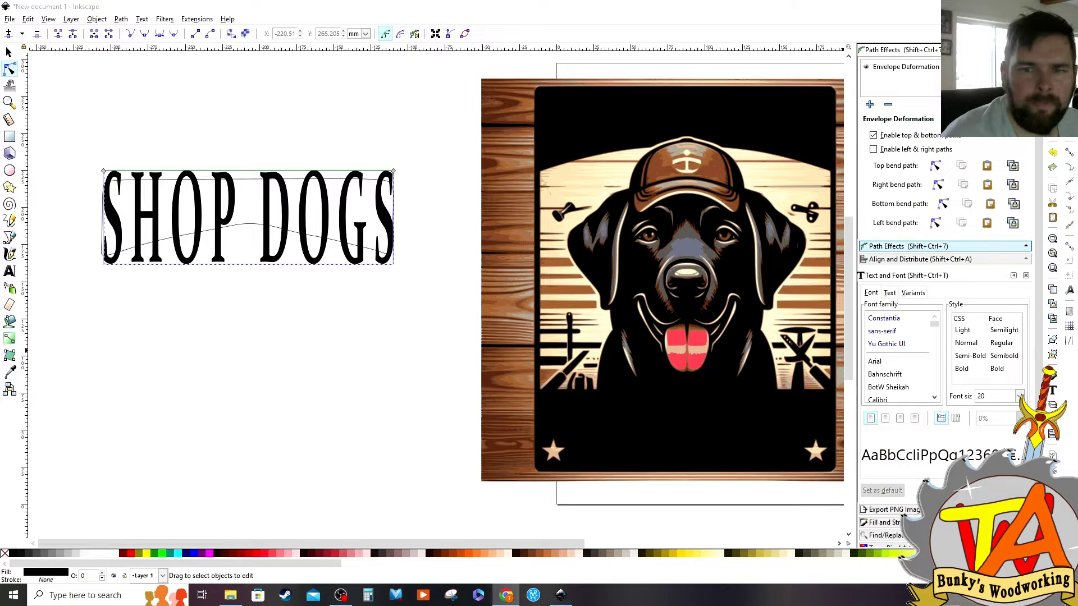
left_click_drag(252, 170, 250, 180)
left_click_drag(104, 172, 105, 180)
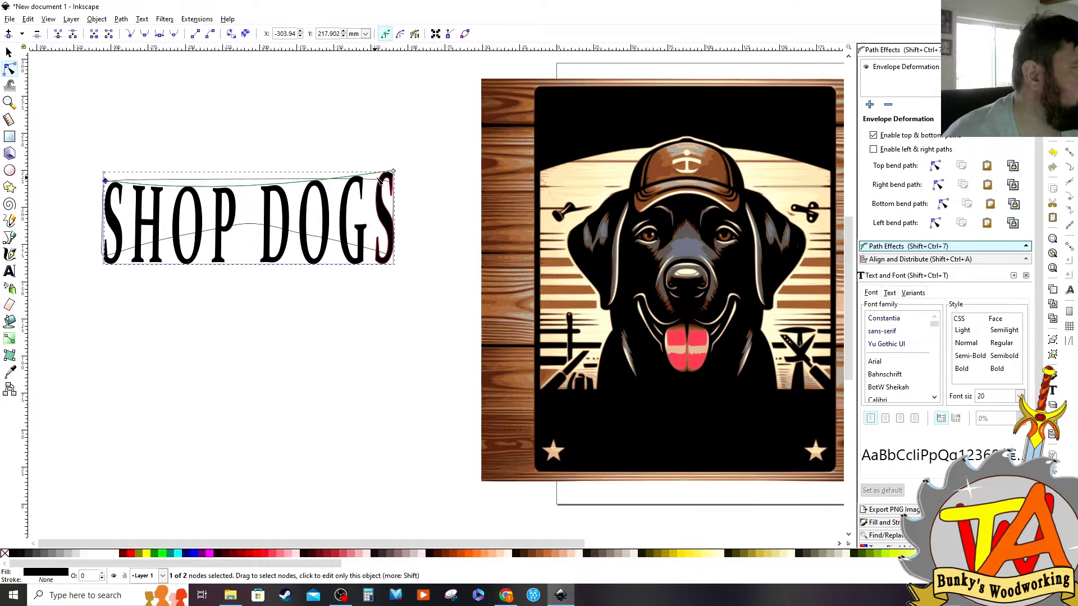
left_click_drag(394, 171, 390, 183)
left_click_drag(253, 190, 254, 180)
left_click_drag(105, 181, 105, 184)
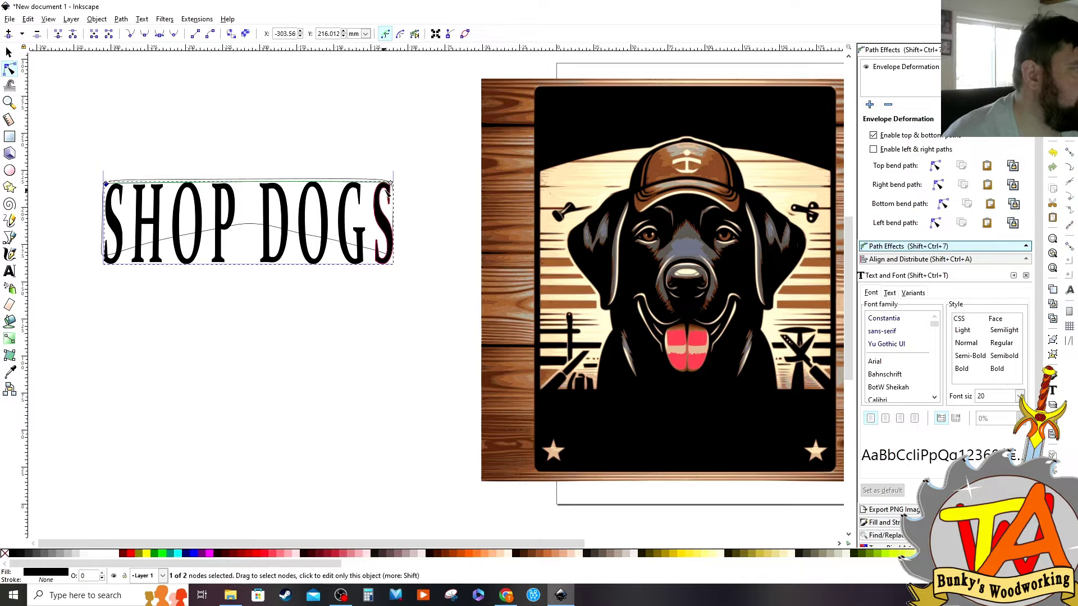
left_click(391, 183)
Arch the bottom bend path of the "SHOP DOGS" envelope upward and fit its ends to the outline's lower corners
left_click(944, 204)
left_click_drag(251, 264, 252, 233)
left_click_drag(393, 264, 393, 255)
left_click_drag(103, 264, 107, 259)
left_click(390, 264)
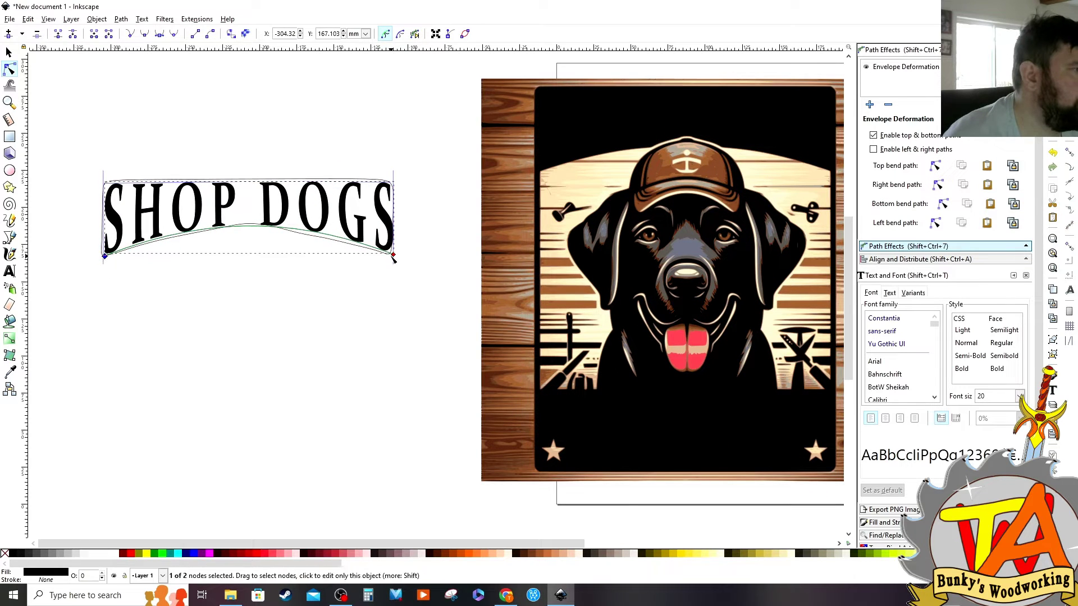
left_click_drag(393, 264, 395, 264)
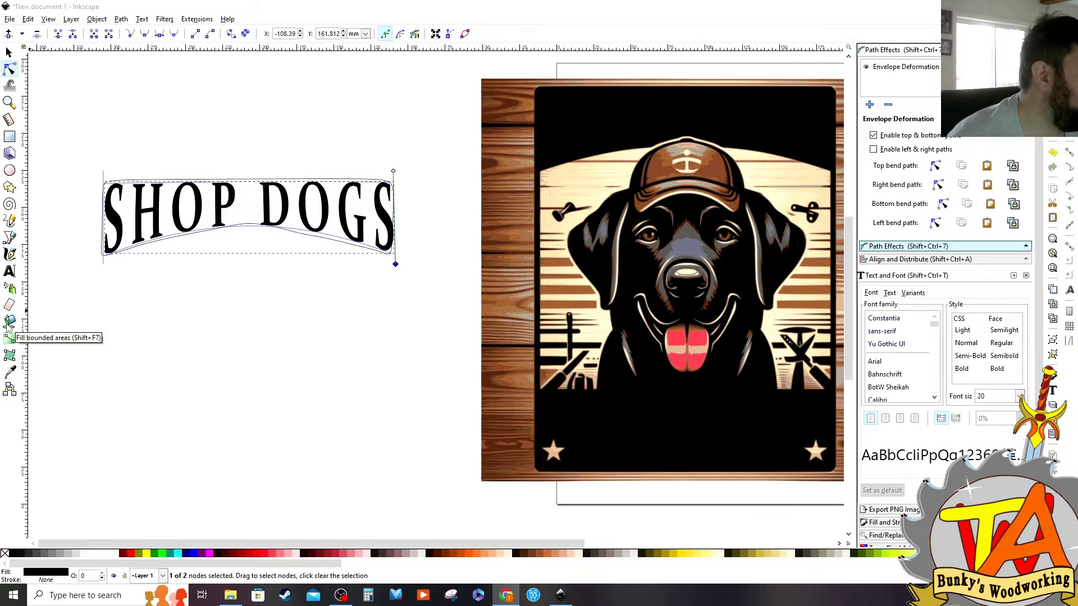
Place the "SHOP DOGS" lettering, coloured with the design's sampled cream, in the sign's black header and delete the leftover outline
left_click(9, 372)
left_click(584, 180)
left_click(9, 52)
left_click_drag(139, 212, 566, 116)
left_click(402, 152)
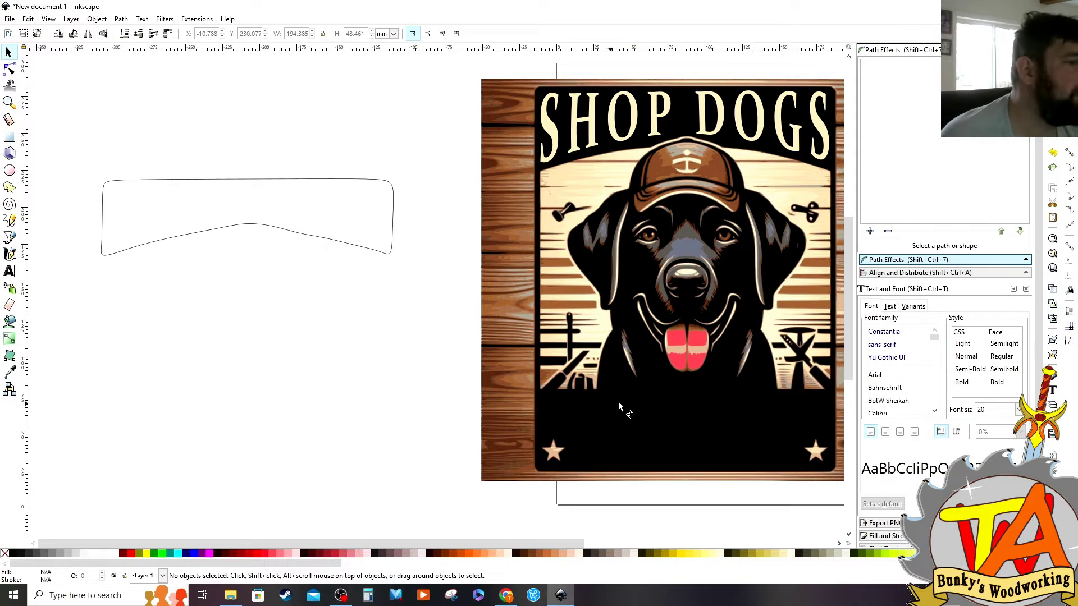
left_click(176, 236)
key("Delete")
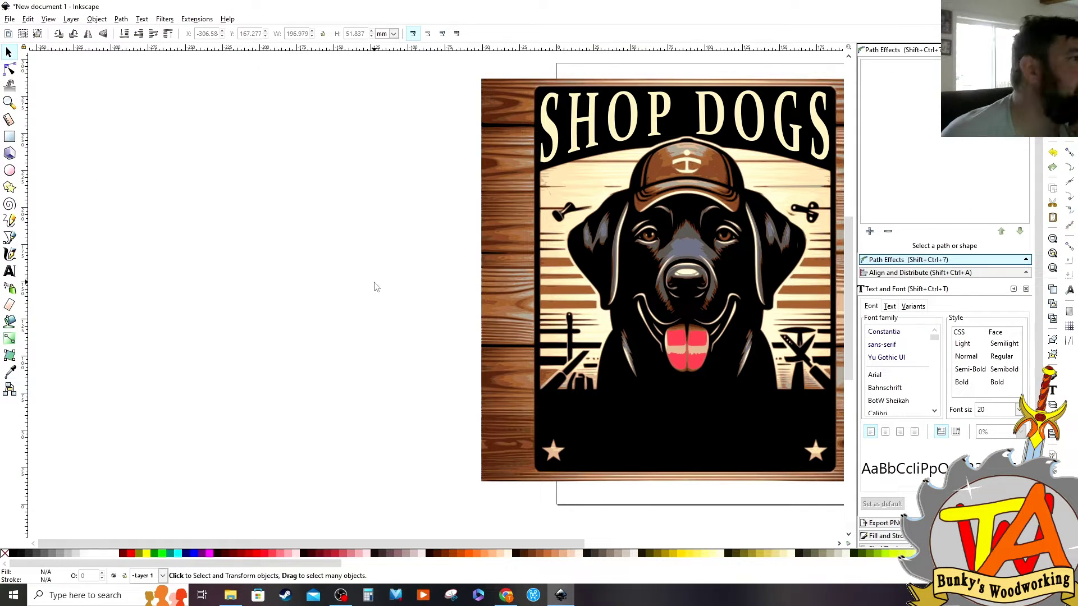
Add a text frame in the empty canvas area beside the design containing "REQUIRED" in capitals
left_click(12, 271)
left_click_drag(115, 163, 375, 260)
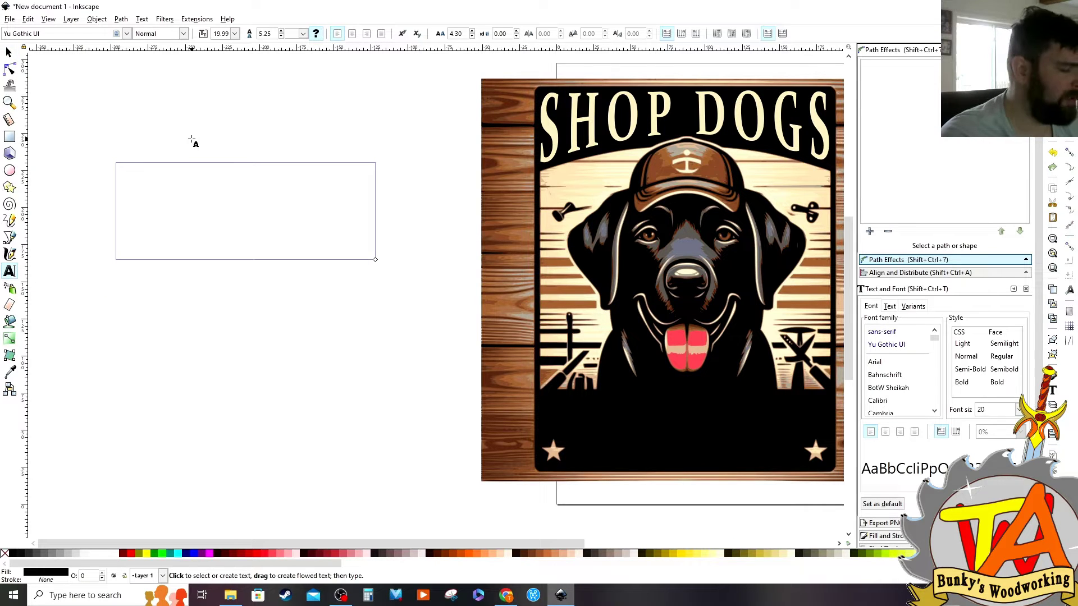
type("Required")
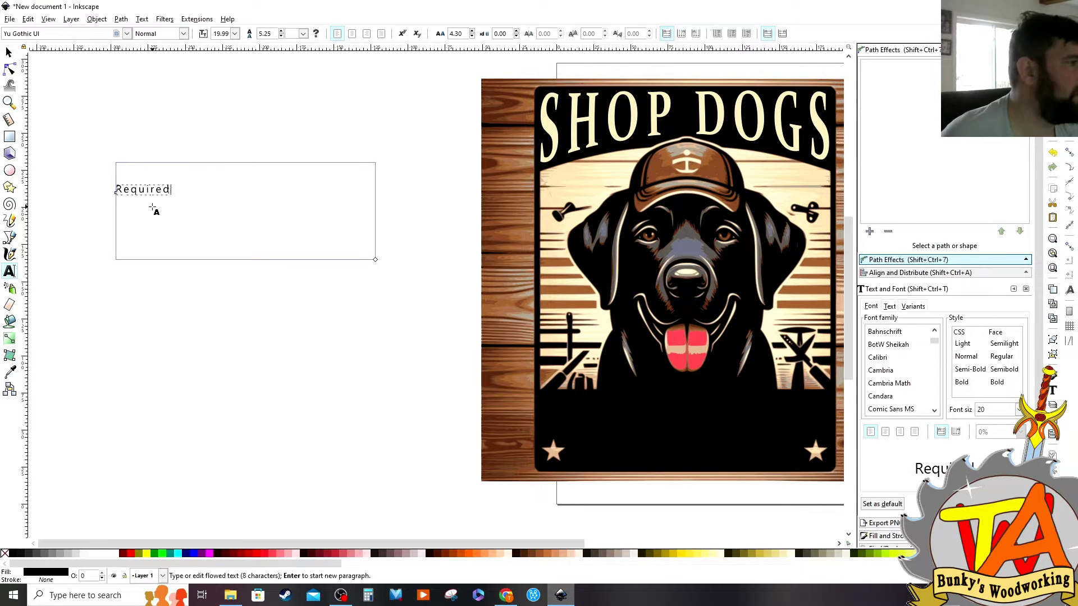
key("BackSpace")
key("BackSpace")
key("BackSpace")
key("BackSpace")
key("BackSpace")
key("BackSpace")
key("BackSpace")
key("BackSpace")
type("REQUIRED")
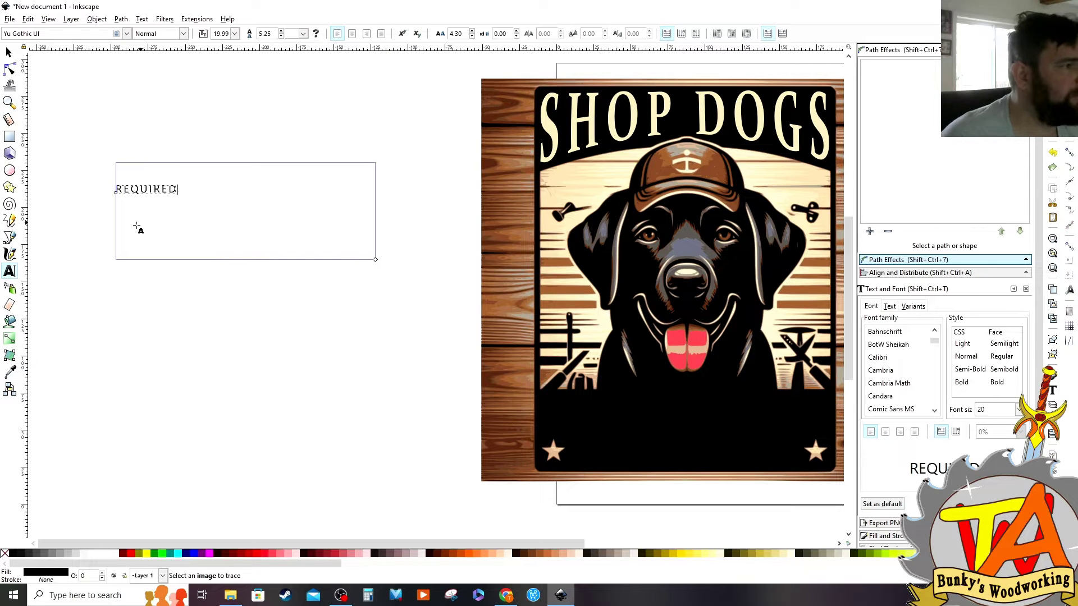
Enlarge the "REQUIRED" text to about 109 mm wide and set its font to Constantia
left_click(9, 53)
left_click_drag(149, 191, 475, 312)
left_click(883, 332)
left_click(1011, 507)
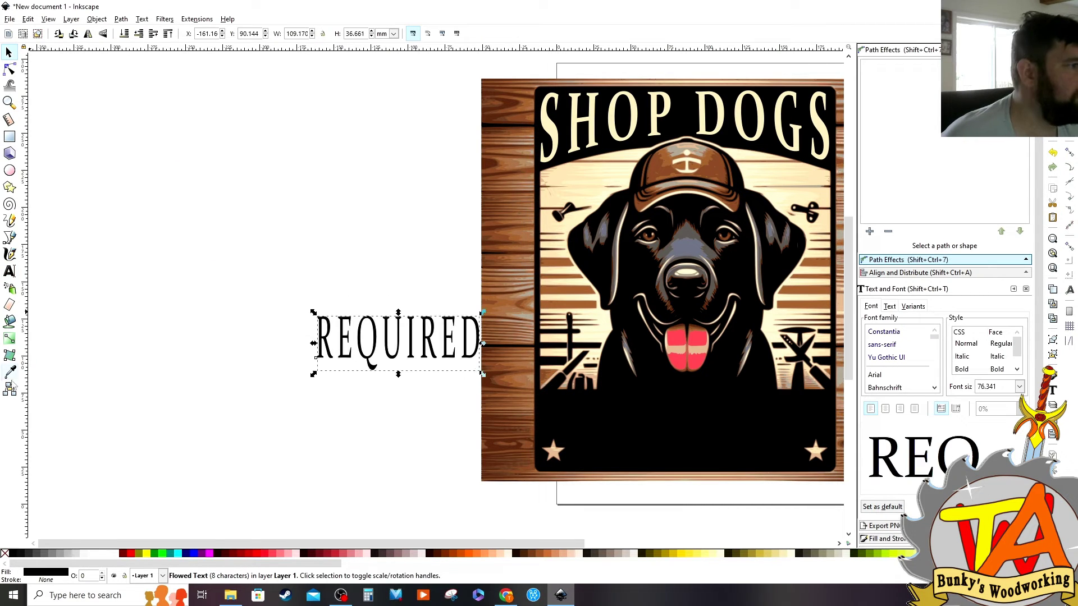
Colour "REQUIRED" with the header lettering's cream and fit it about 197 mm wide across the black area below the dog
left_click(10, 373)
left_click(574, 124)
left_click(9, 53)
left_click_drag(395, 343, 617, 420)
left_click_drag(706, 419, 836, 418)
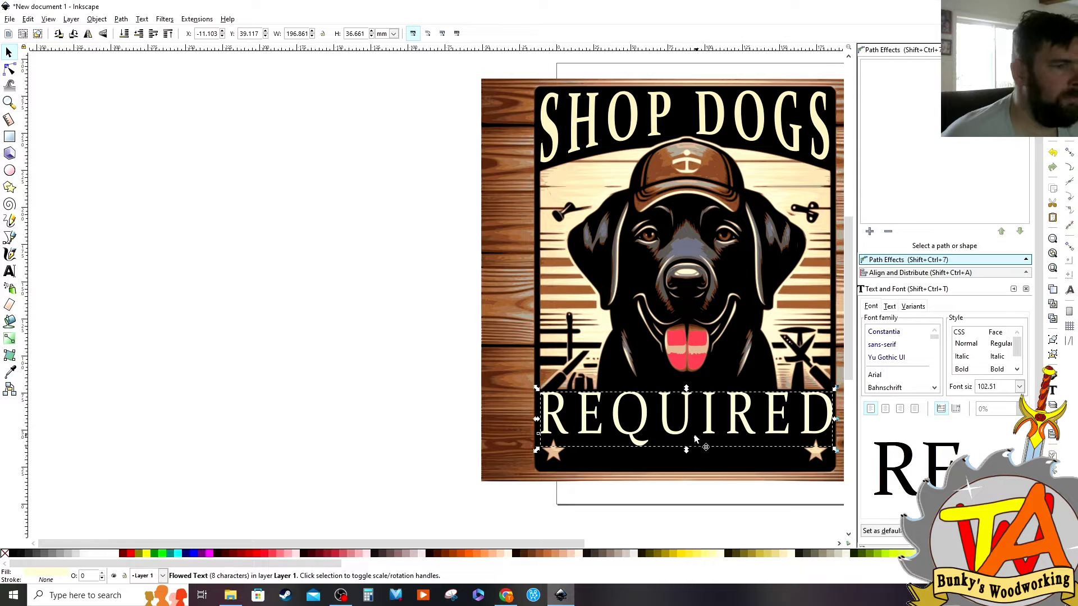
Convert the "REQUIRED" text to paths and add an Envelope Deformation path effect to it
left_click(97, 19)
left_click(132, 31)
left_click(924, 273)
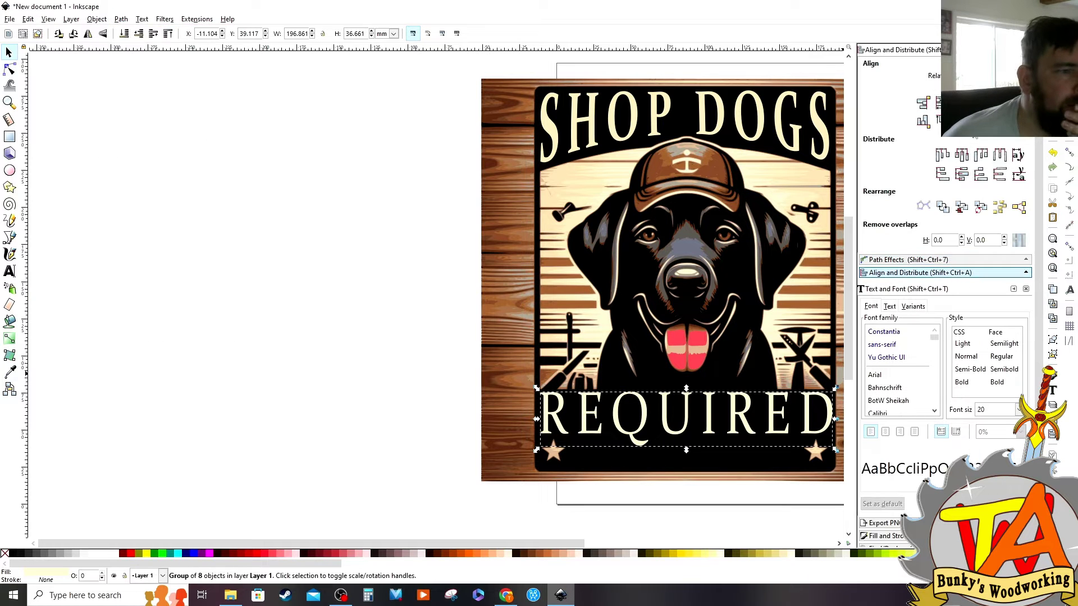
left_click(925, 261)
left_click(870, 118)
left_click(586, 372)
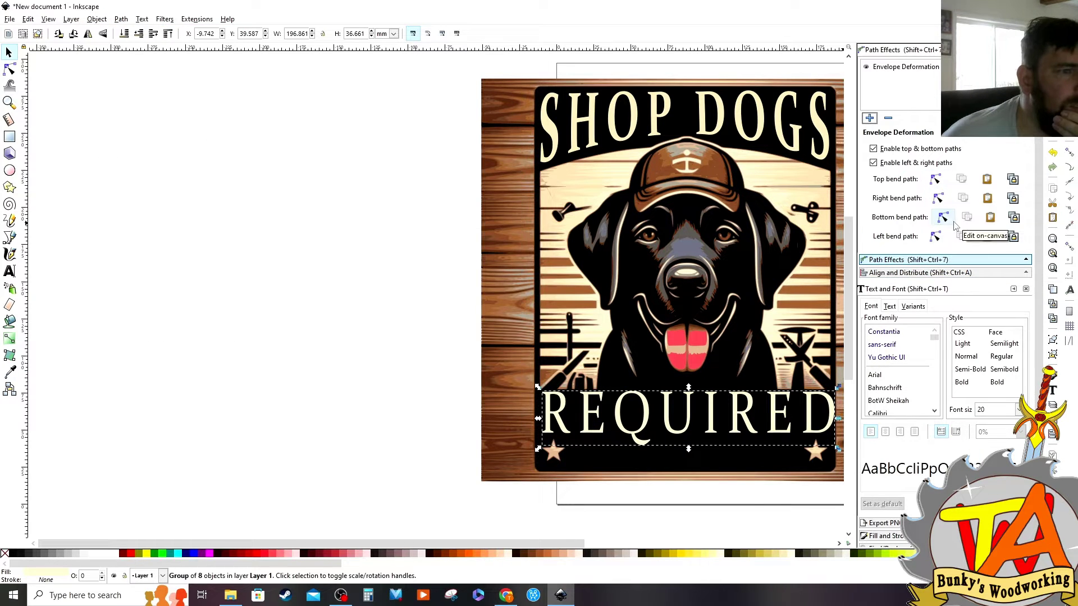
Arch the bottom bend path of the "REQUIRED" envelope upward in the middle
left_click(935, 180)
left_click(944, 203)
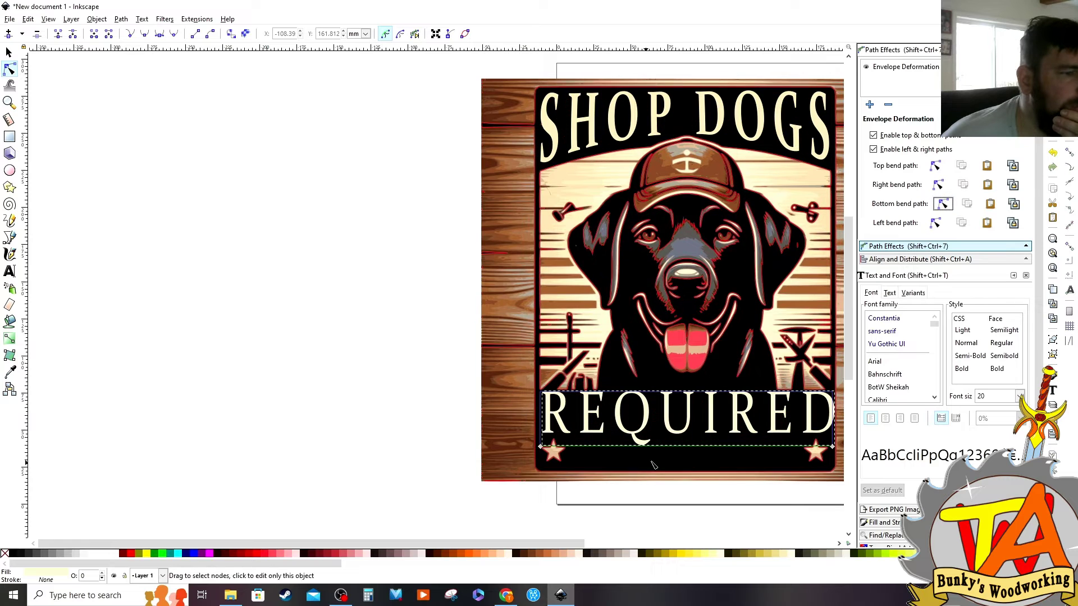
left_click_drag(692, 431, 692, 423)
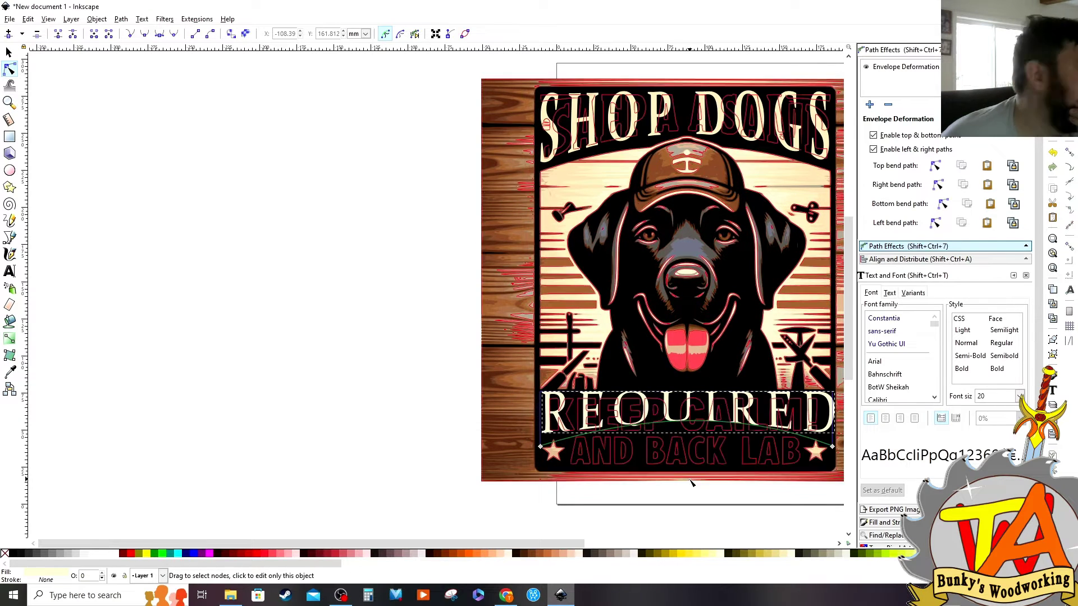
left_click(300, 230)
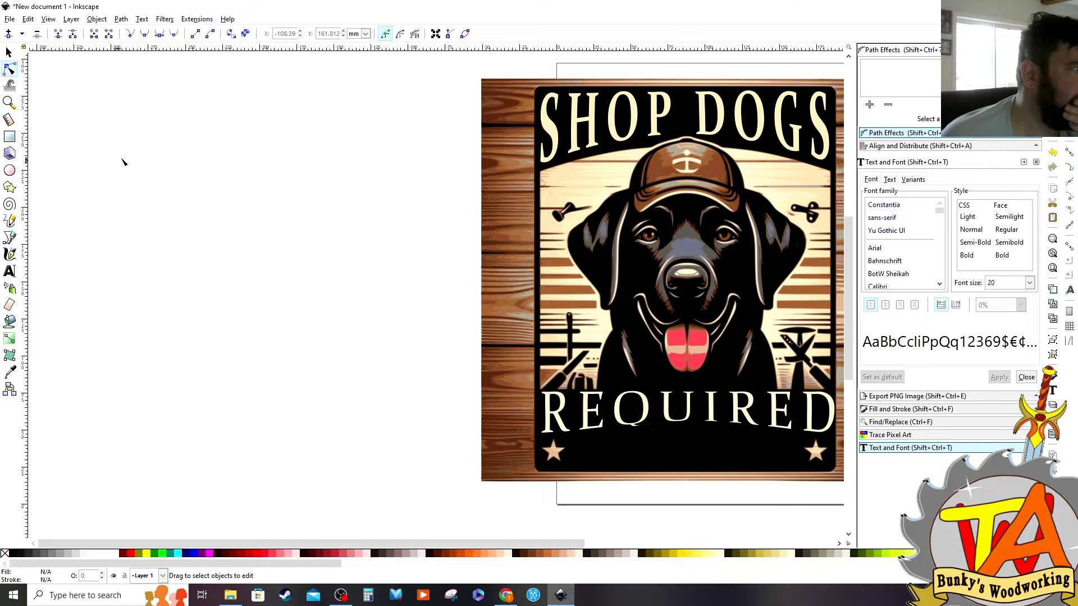
Add the text "FOR TASK" in the empty canvas area beside the design
left_click(9, 271)
left_click_drag(137, 238, 338, 273)
left_click(164, 275)
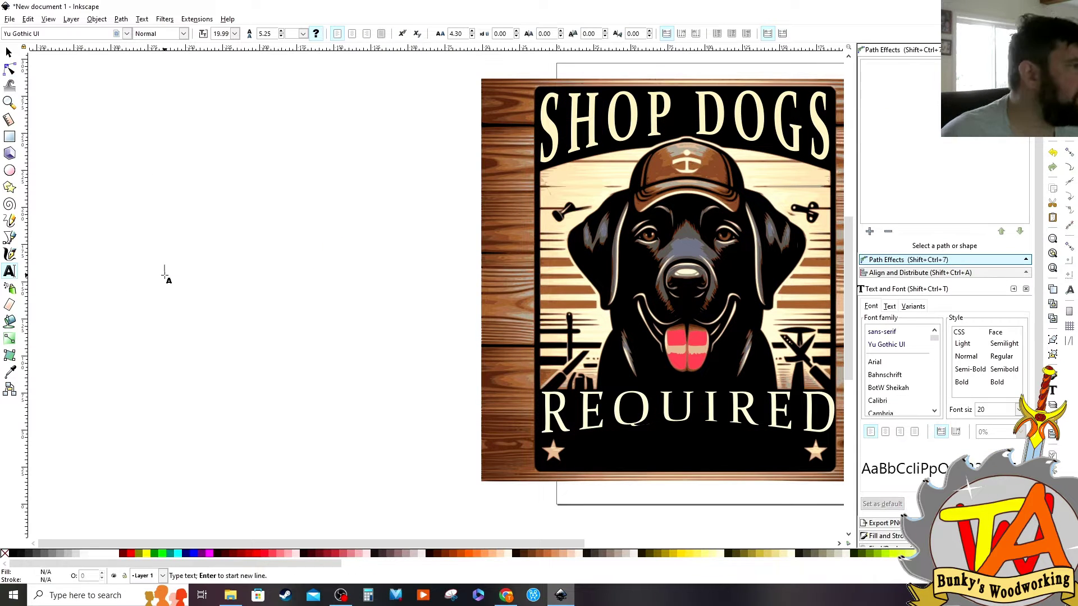
type("CATS")
key("BackSpace")
key("BackSpace")
key("BackSpace")
key("BackSpace")
type("FOR TASK")
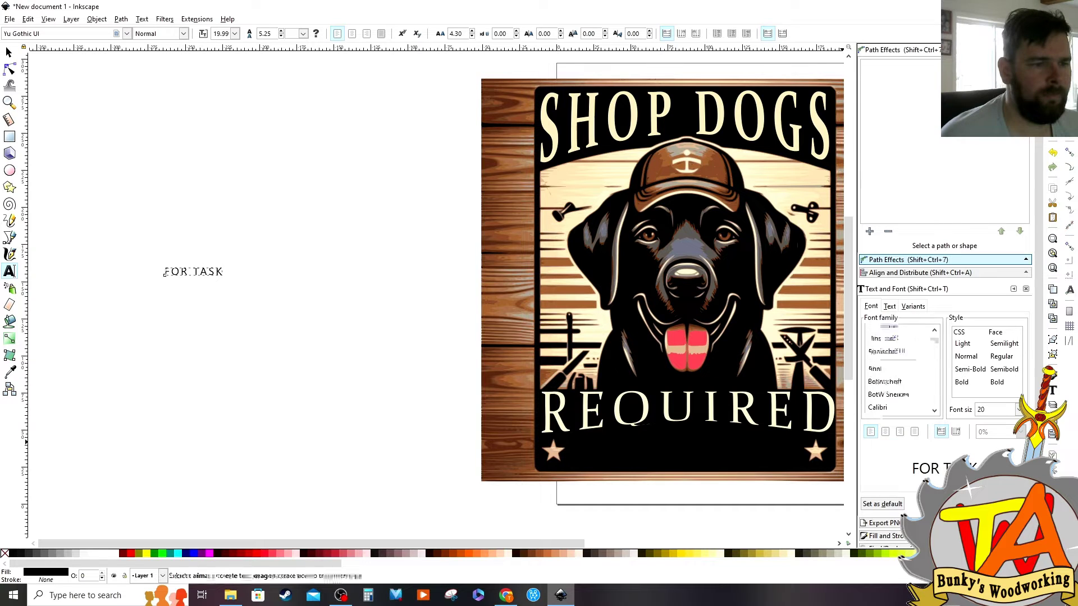
Set the "FOR TASK" text in Constantia, enlarge it and colour it with a light cream sampled from the design
left_click(884, 332)
left_click(9, 53)
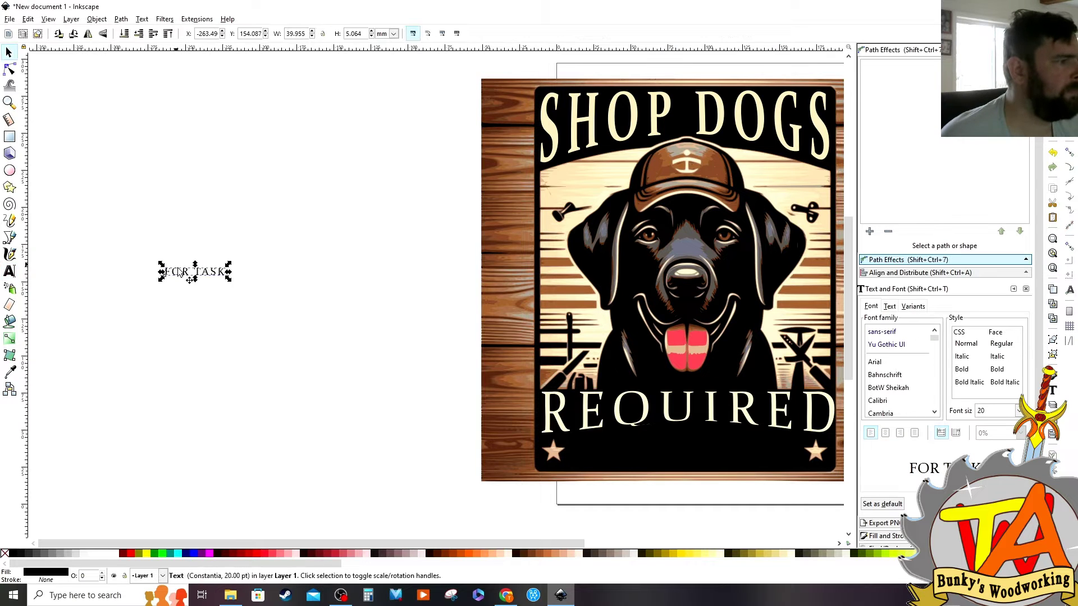
left_click_drag(227, 280, 428, 324)
left_click(10, 372)
left_click(560, 360)
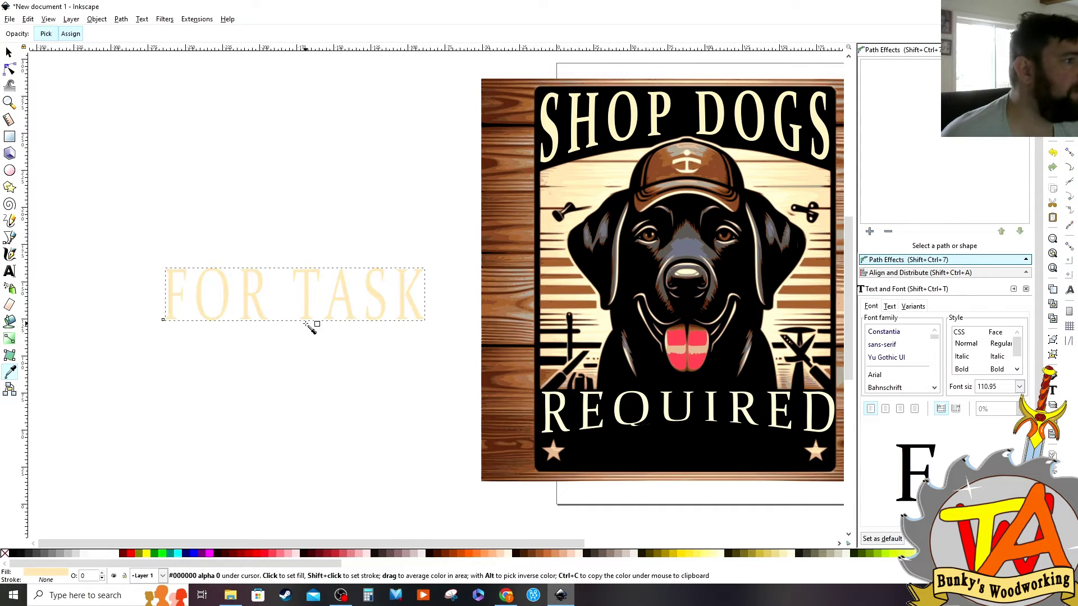
Convert "FOR TASK" to paths and fit it about 162 mm wide and 25 mm high between the two stars
left_click(121, 19)
left_click(144, 32)
left_click(9, 52)
left_click_drag(313, 295, 713, 450)
left_click_drag(832, 466, 812, 473)
Add an Envelope Deformation path effect to the "FOR TASK" lettering
left_click(870, 231)
left_click(517, 310)
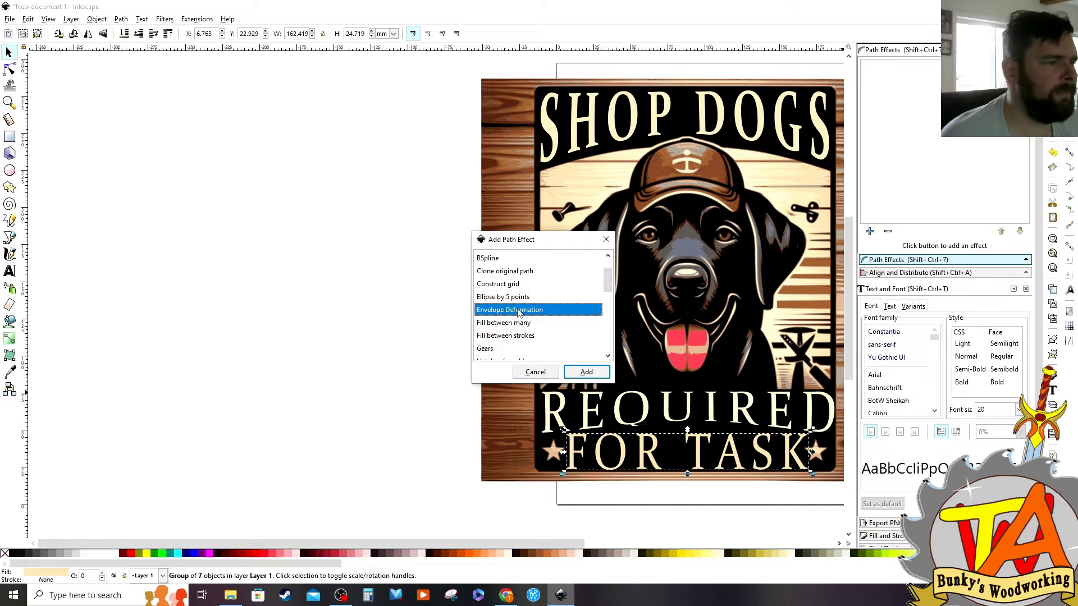
left_click(588, 370)
left_click(935, 179)
left_click(9, 52)
left_click(505, 402)
left_click(696, 452)
Bow the top bend path of the "FOR TASK" envelope slightly upward to follow the curve of "REQUIRED"
left_click(936, 179)
left_click_drag(688, 434, 688, 428)
left_click(741, 495)
left_click(9, 52)
left_click(697, 449)
left_click(583, 507)
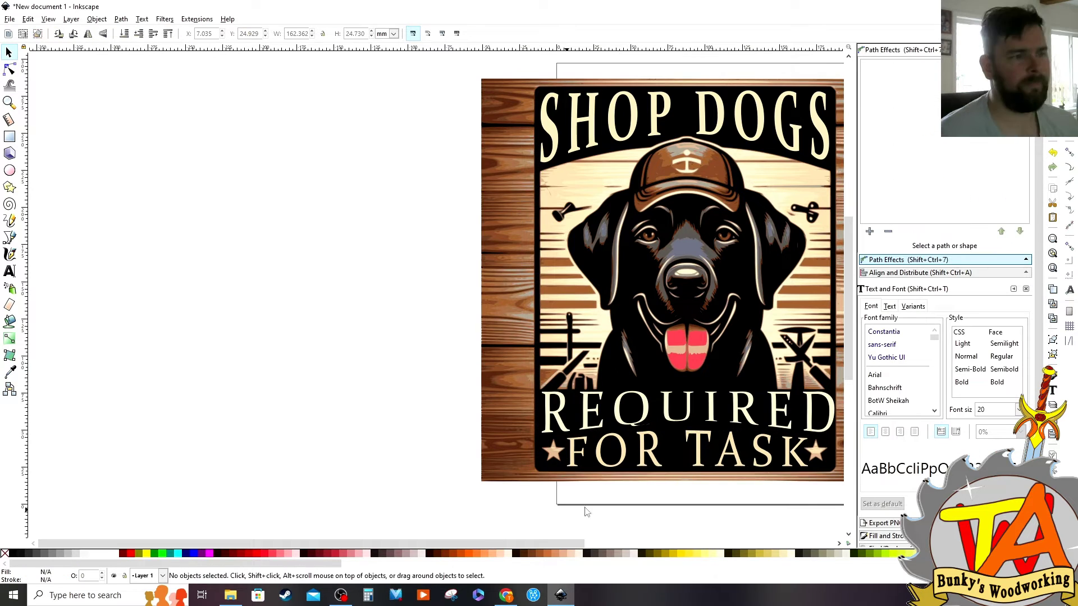
Save the document as shop dog shirt.svg
left_click_drag(709, 189, 591, 211)
left_click(9, 19)
left_click(30, 102)
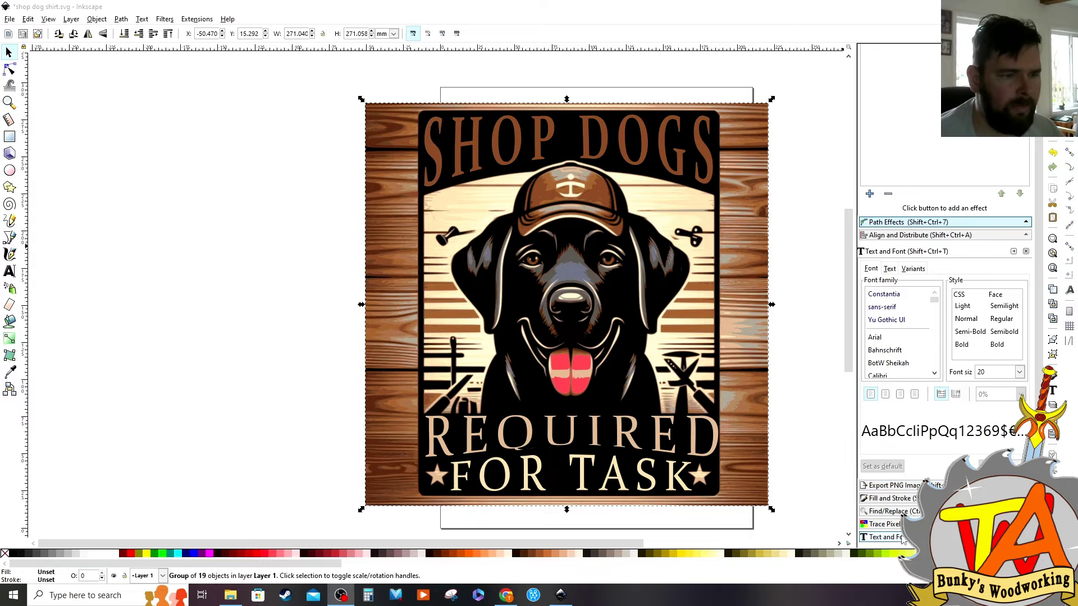
Export the design as a PNG named "Shop dog only" to the Shop Dog shirts folder inside Woodworking teashirts on the Desktop
key("shift+ctrl+e")
left_click(992, 414)
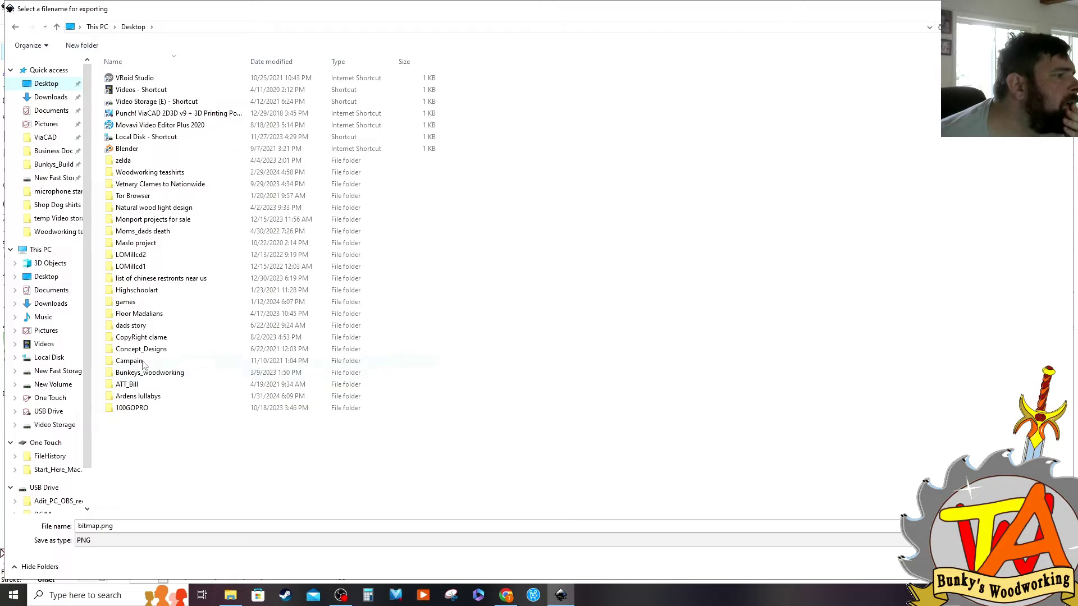
double_click(150, 173)
double_click(131, 87)
left_click(149, 526)
type("Shop dog only")
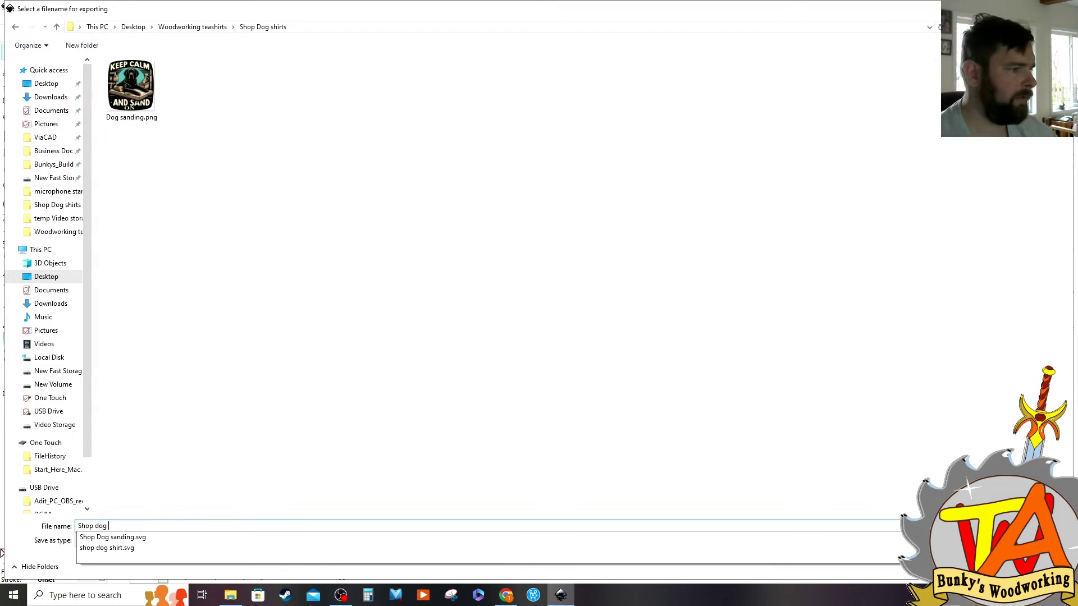
key("Return")
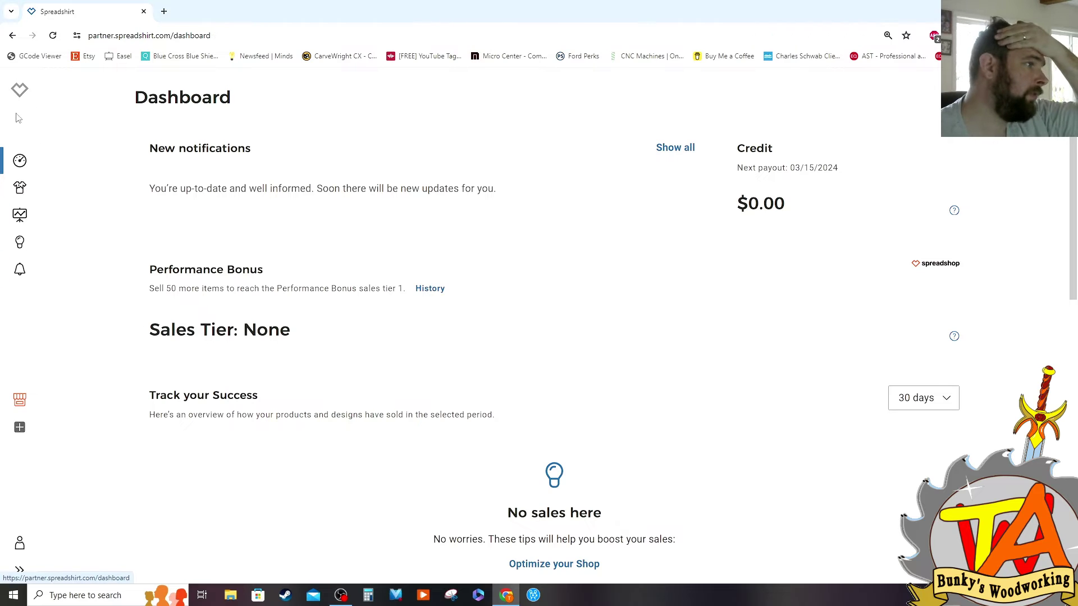
Upload the exported shop dogs image to the designs in the Spreadshirt partner area and open it for product selection
left_click(20, 188)
left_click(204, 254)
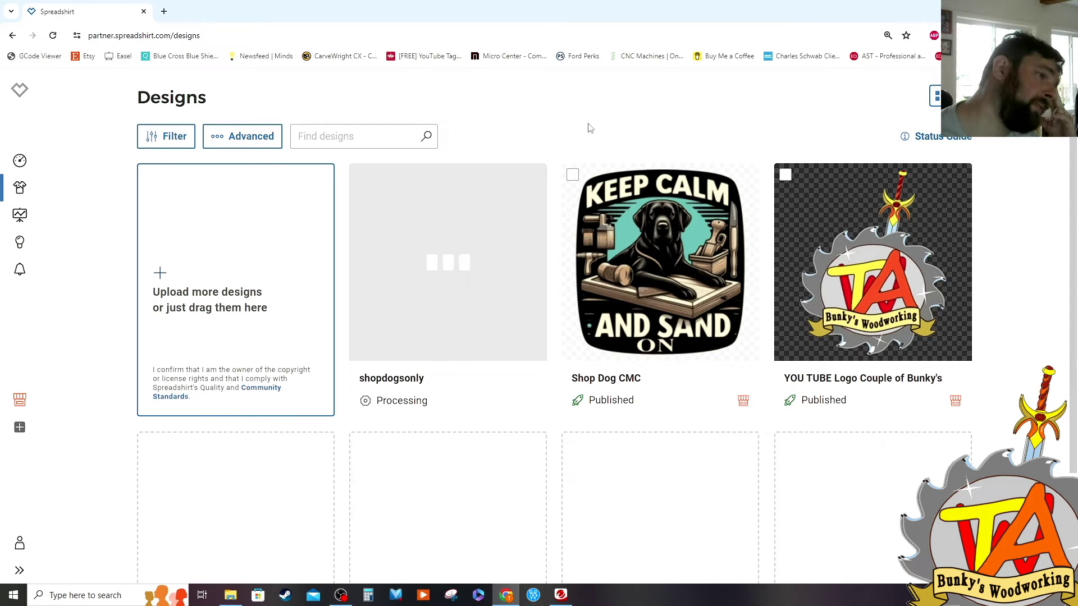
double_click(448, 310)
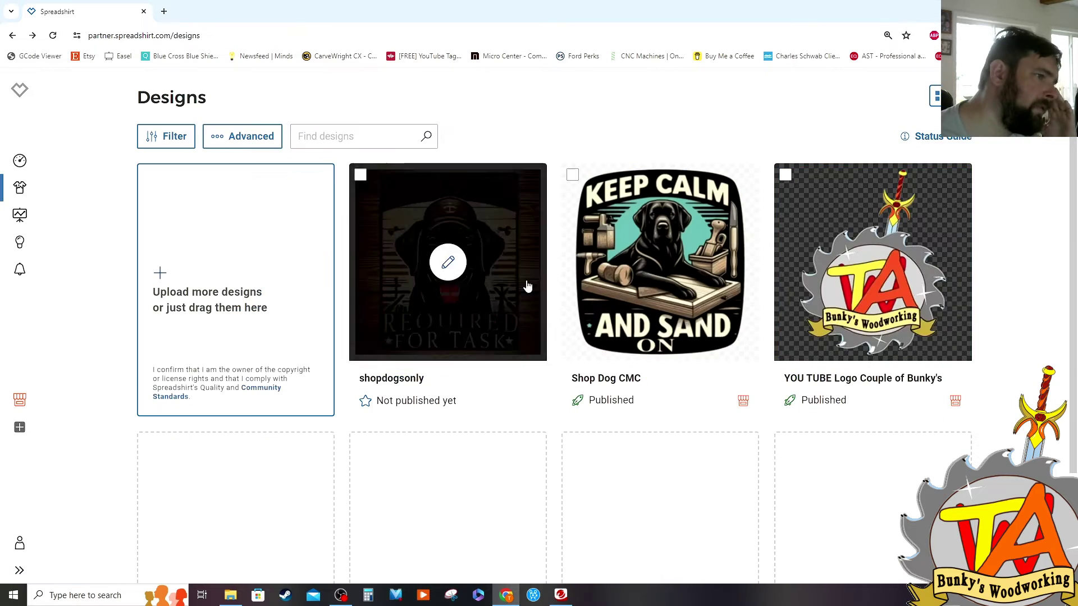
left_click(525, 284)
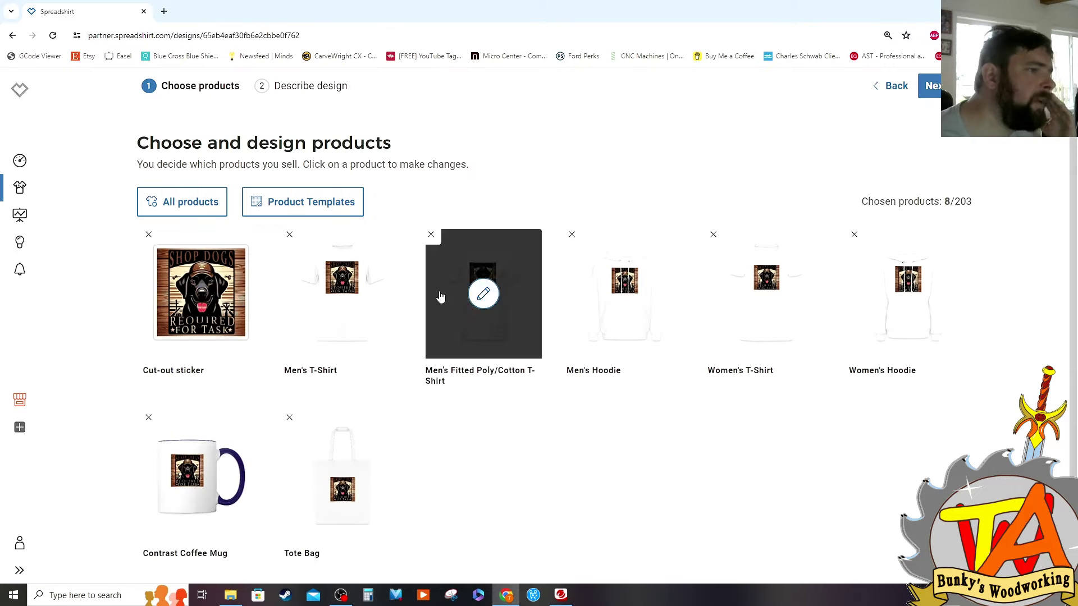
Open the full product catalogue for the design and look through the men's, women's, kids', baby and accessory items
left_click(183, 202)
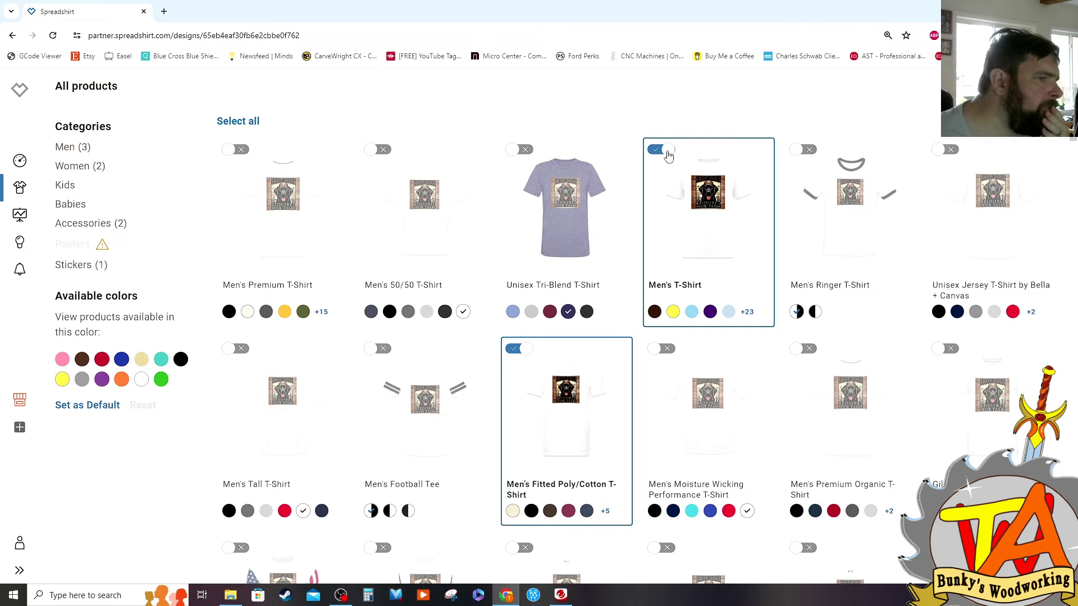
scroll(582, 436, "down", 20)
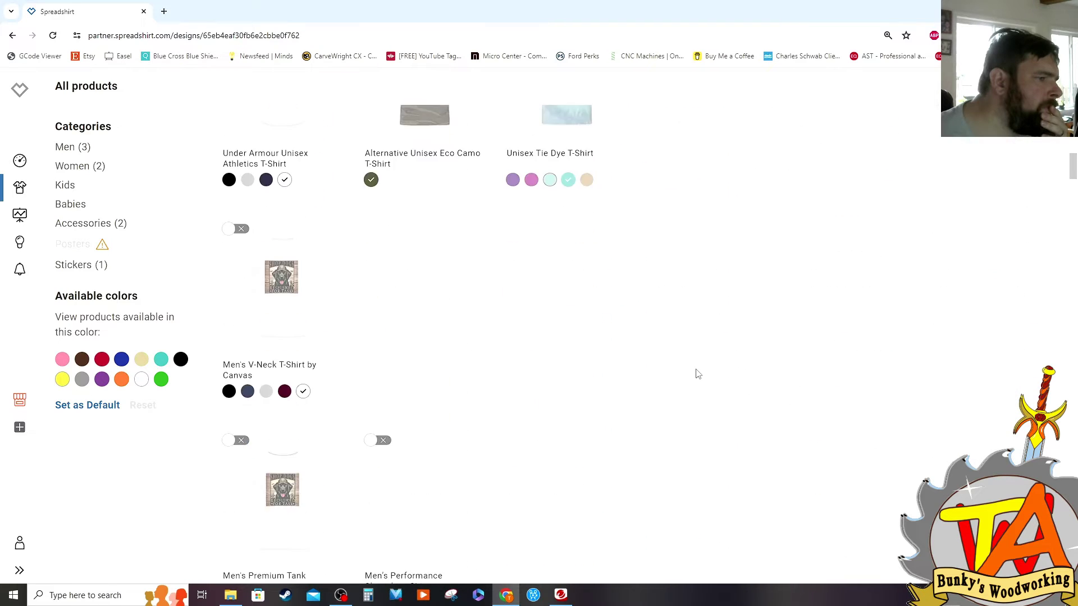
scroll(678, 355, "down", 20)
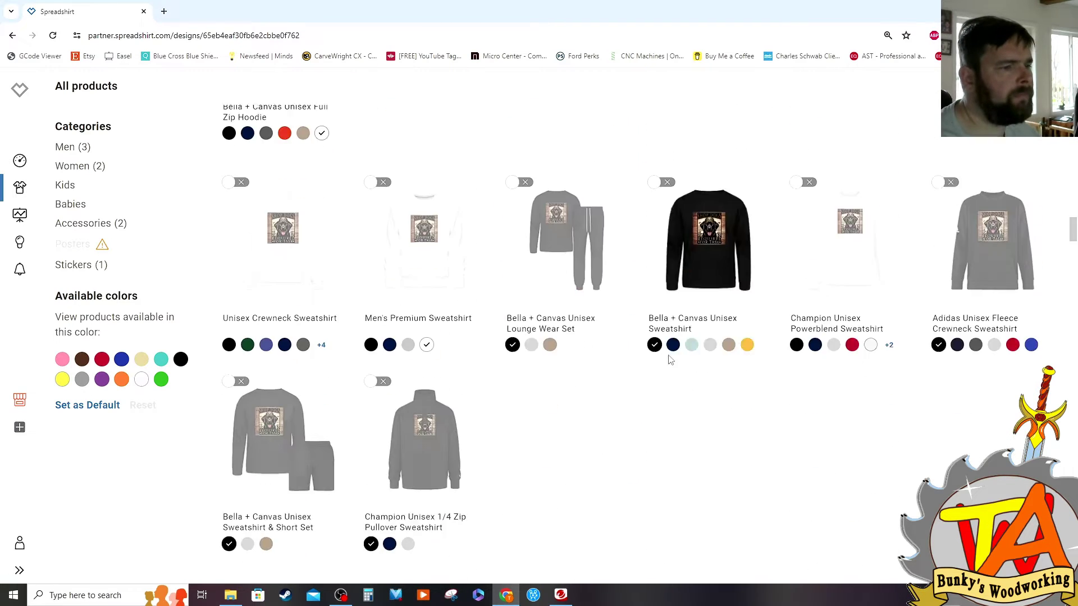
scroll(662, 364, "down", 20)
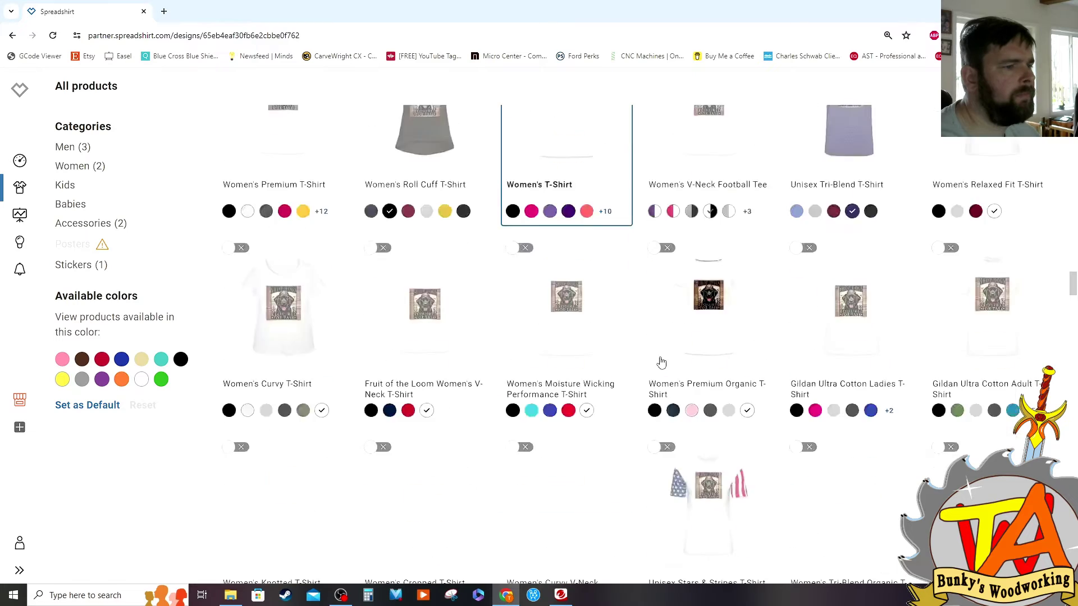
scroll(657, 366, "down", 20)
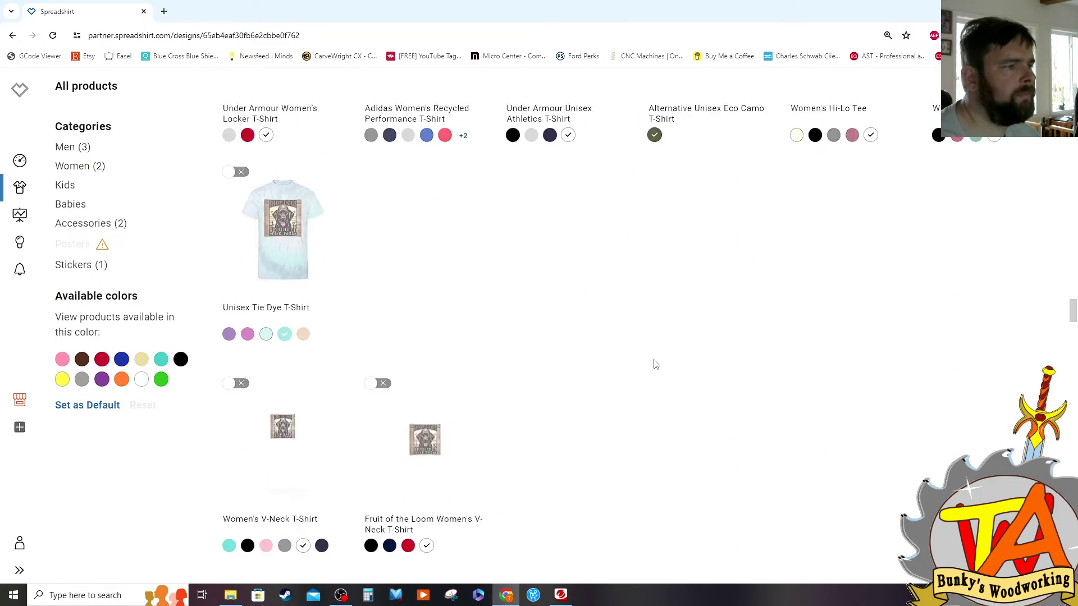
scroll(656, 363, "down", 18)
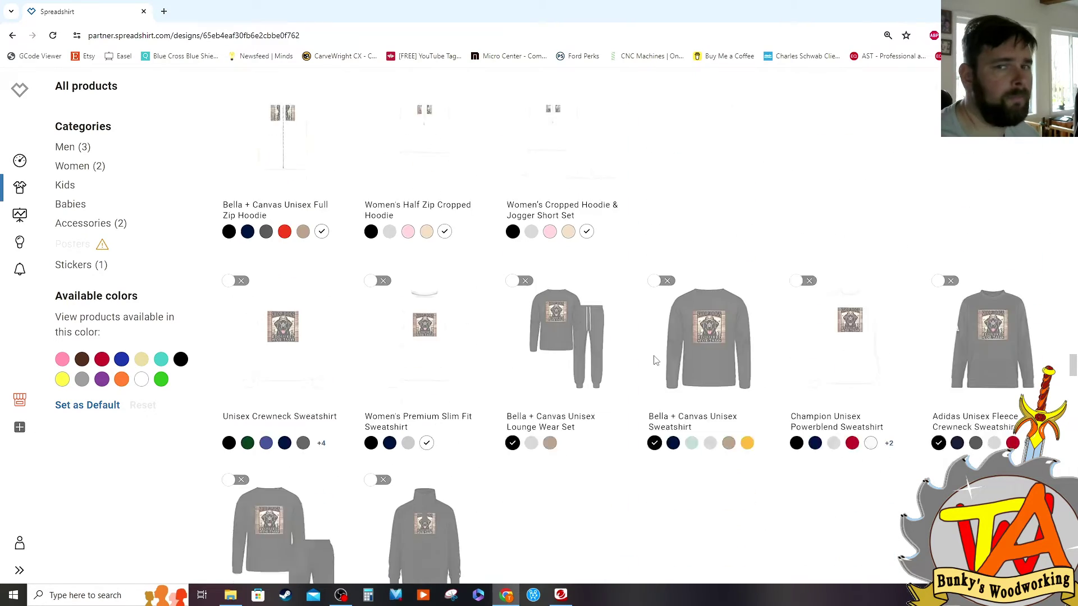
scroll(796, 350, "down", 15)
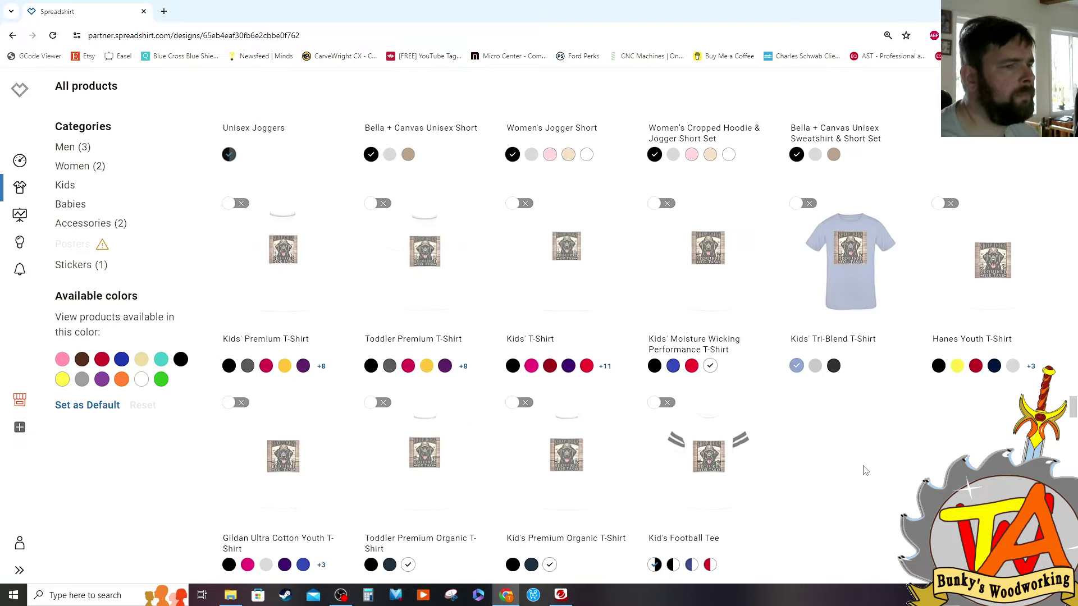
scroll(809, 455, "down", 15)
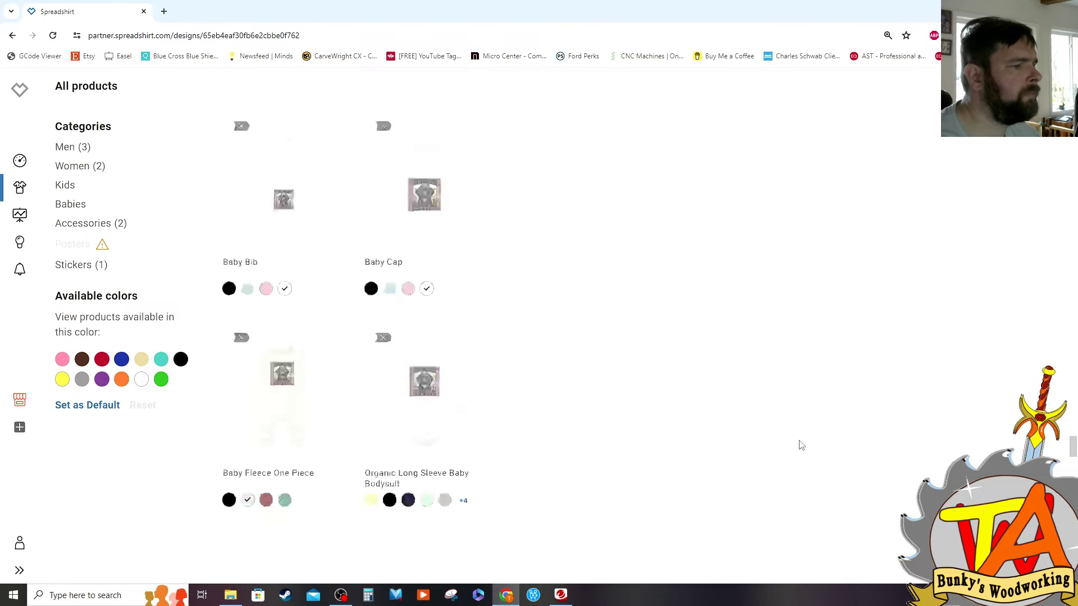
scroll(786, 443, "down", 15)
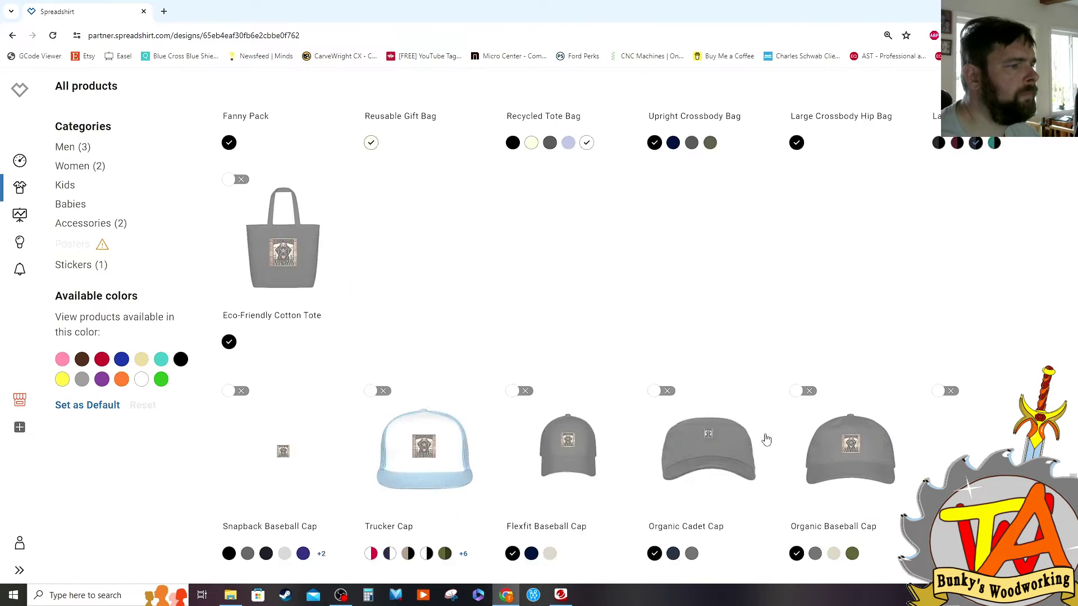
scroll(763, 421, "down", 15)
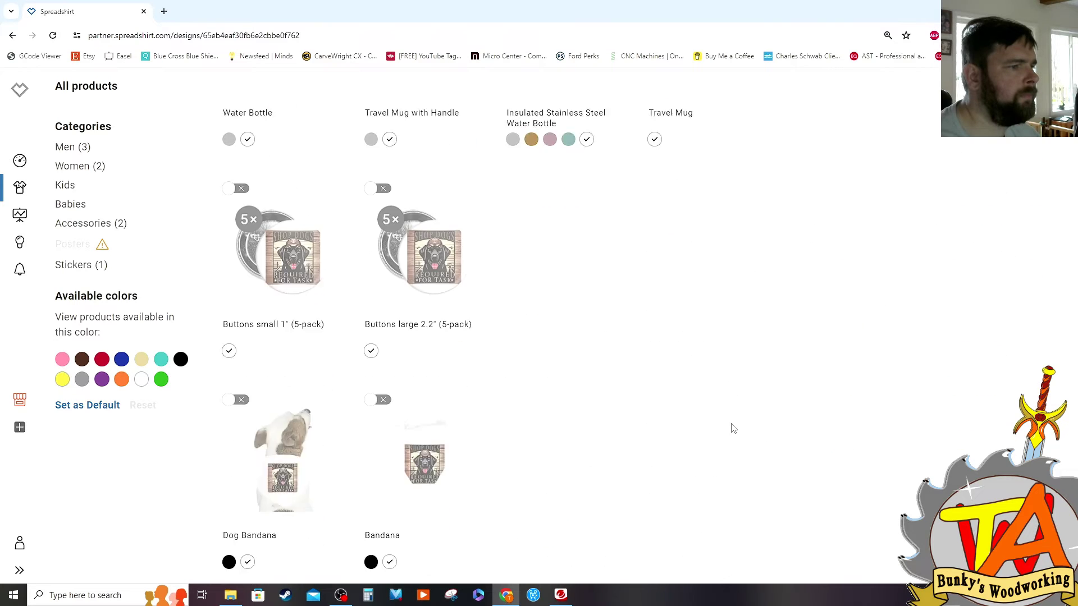
scroll(711, 422, "down", 10)
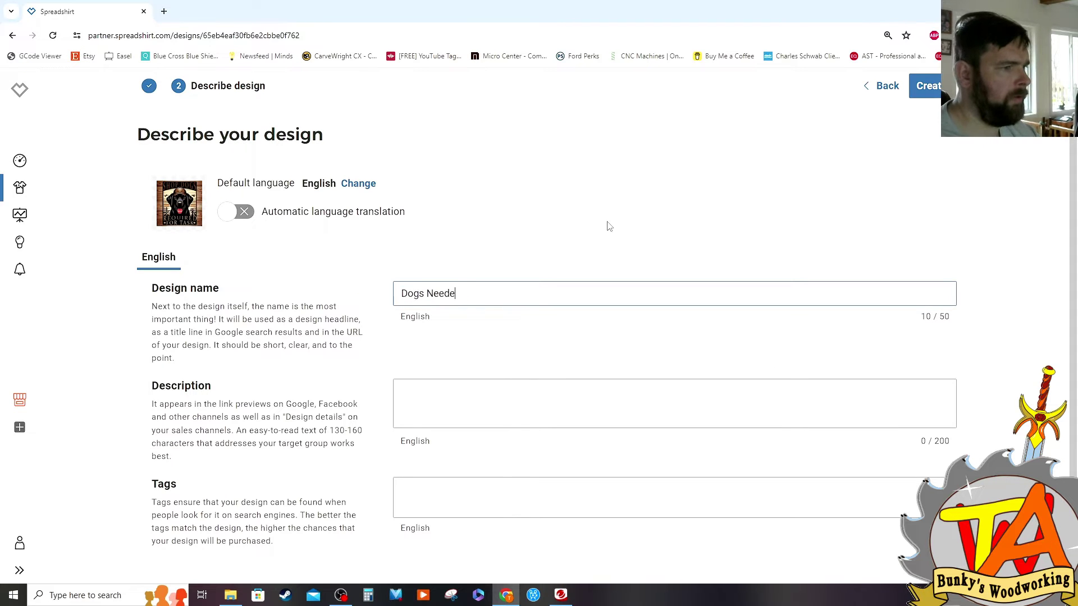
Name the design "Dogs Needed in shops" and enter the description "Every shop needs a good shop dog"
type("d in shops")
left_click(531, 389)
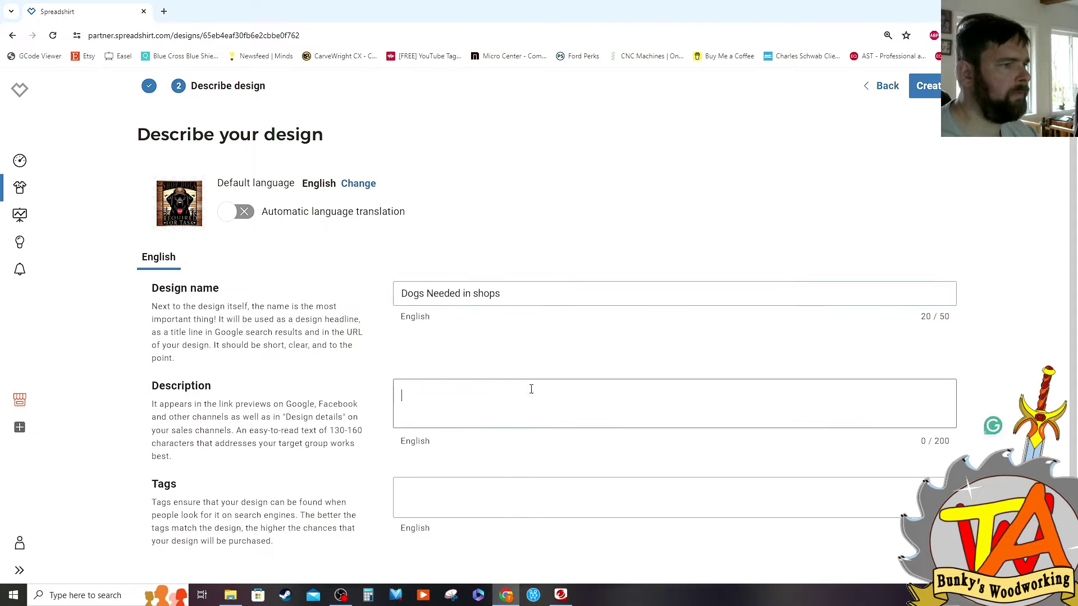
type("Every shop needs a good shop dog")
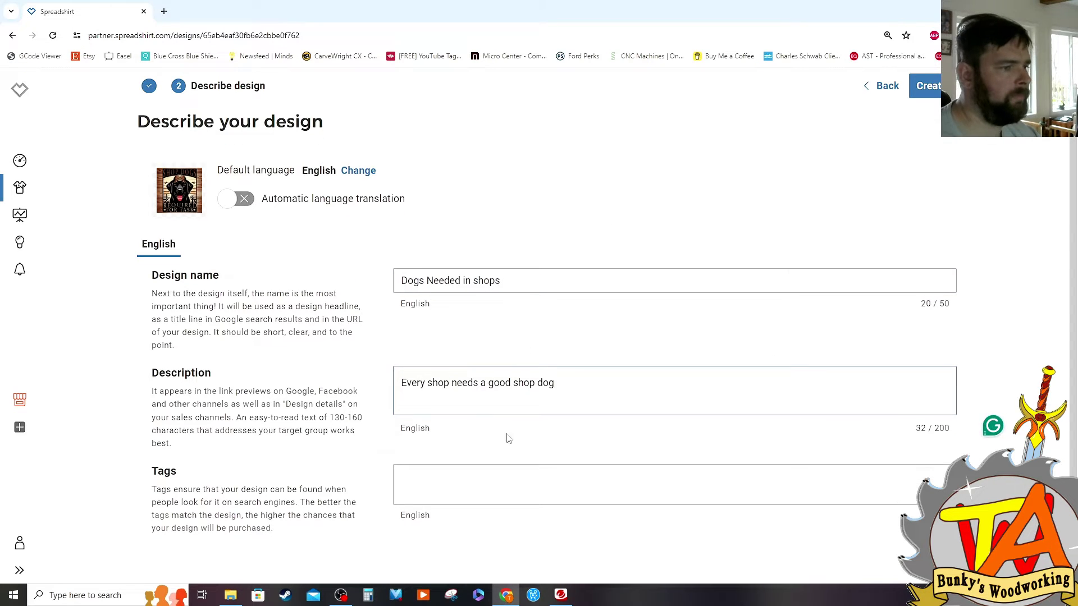
Add the tags shopdog, black lab, dogs, woodworking and labs, and create the design
key("Tab")
type("shopdog")
key("Return")
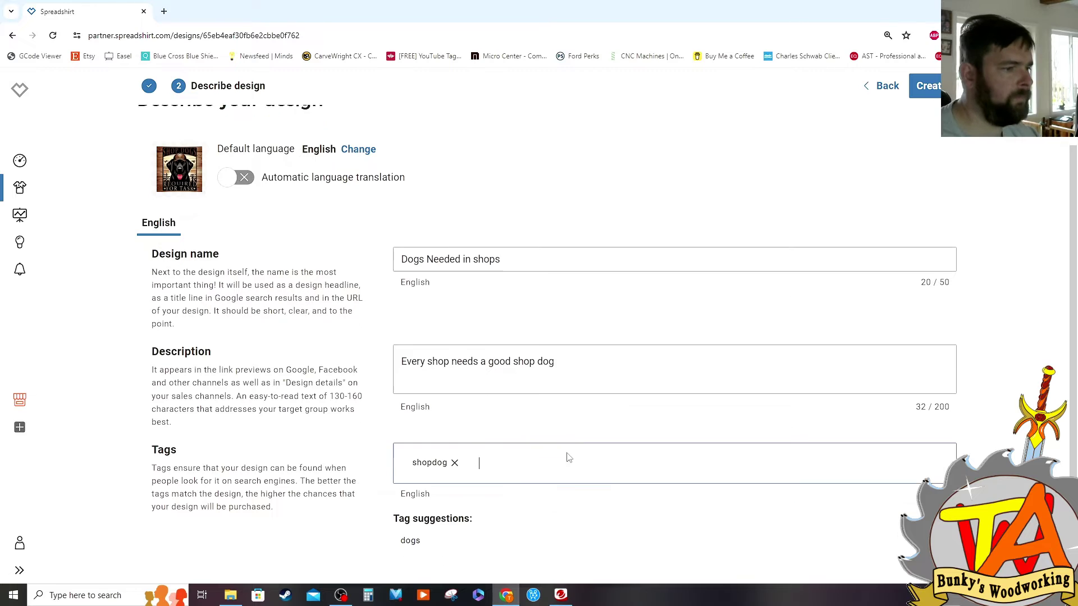
type("black")
type(" lab")
key("Return")
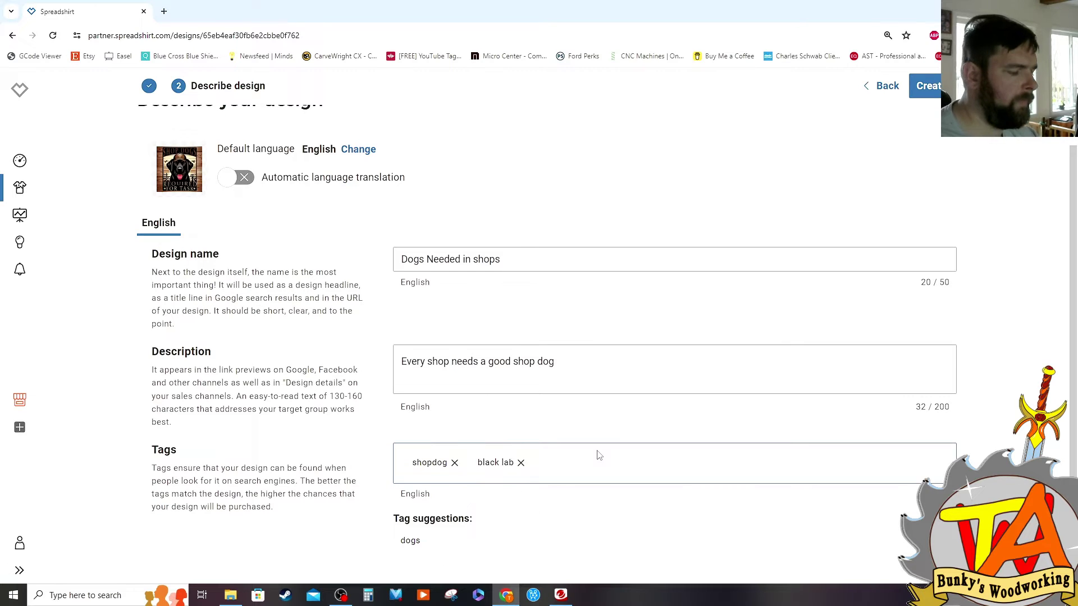
type("dogs")
key("Return")
type("woodworking")
key("Return")
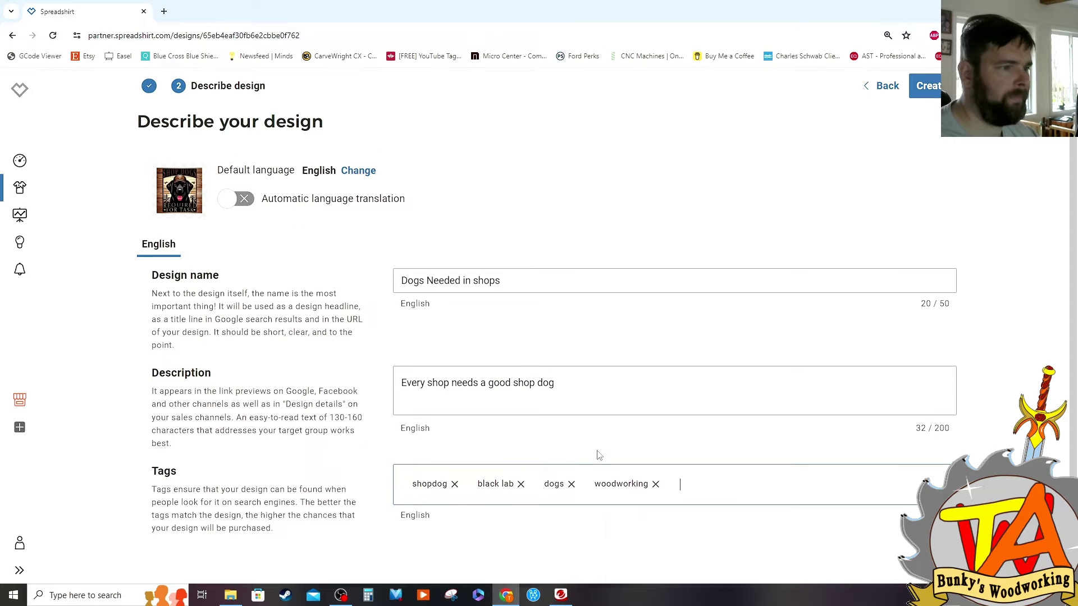
type("labs")
key("Return")
key("Return")
scroll(628, 358, "down", 3)
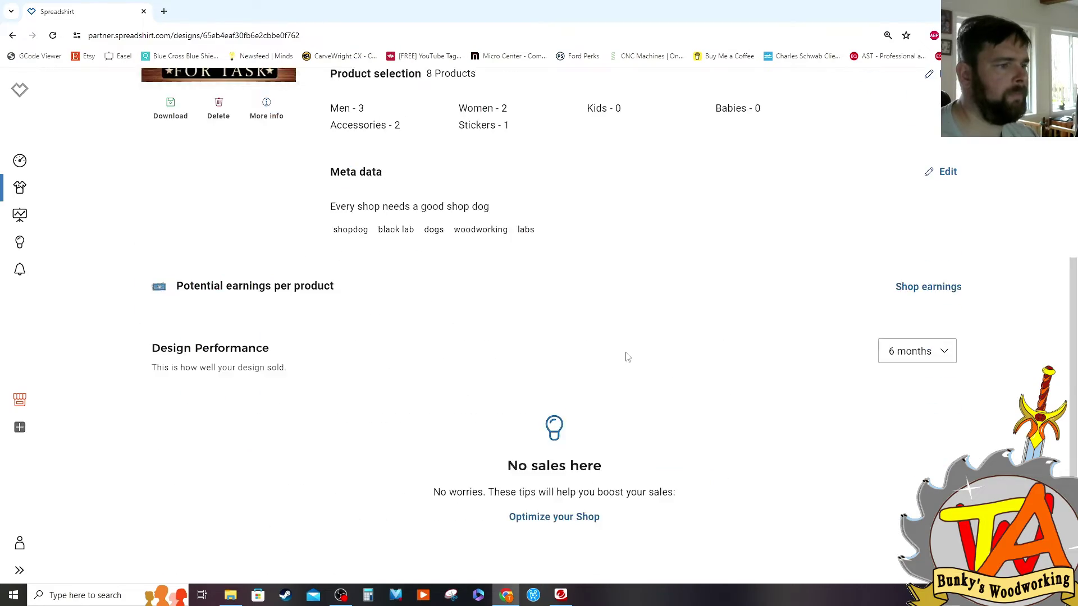
Open the Couple of Bunkys shop settings and look over the storefront preview
scroll(628, 357, "up", 5)
left_click(19, 161)
left_click(20, 400)
scroll(866, 435, "down", 3)
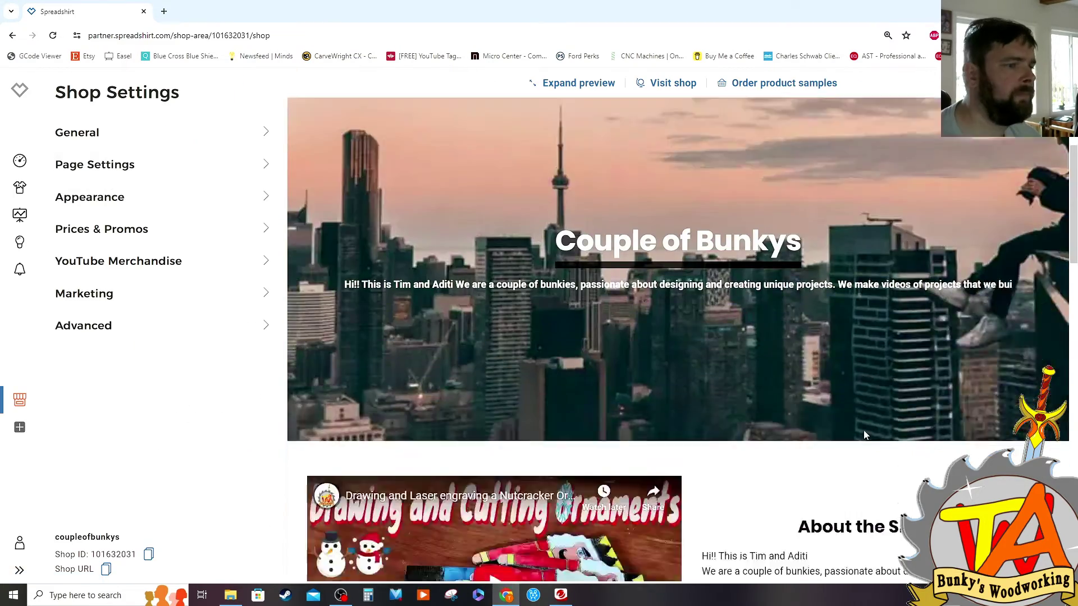
scroll(865, 436, "down", 9)
scroll(867, 430, "up", 8)
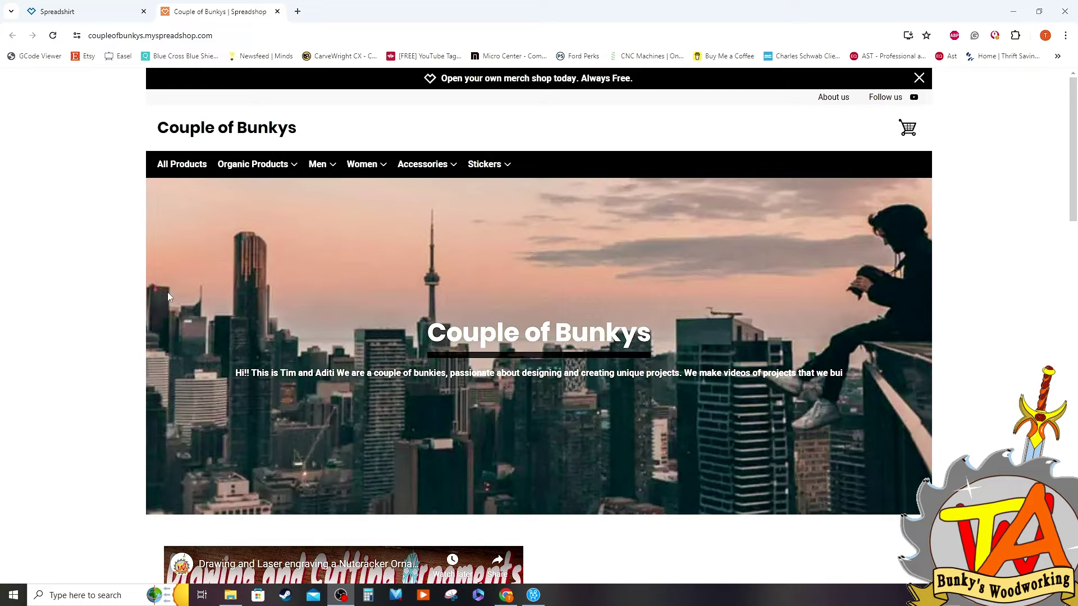
Look over the live shop's home page from the banner and About the Shop section to the product preview
scroll(159, 281, "down", 7)
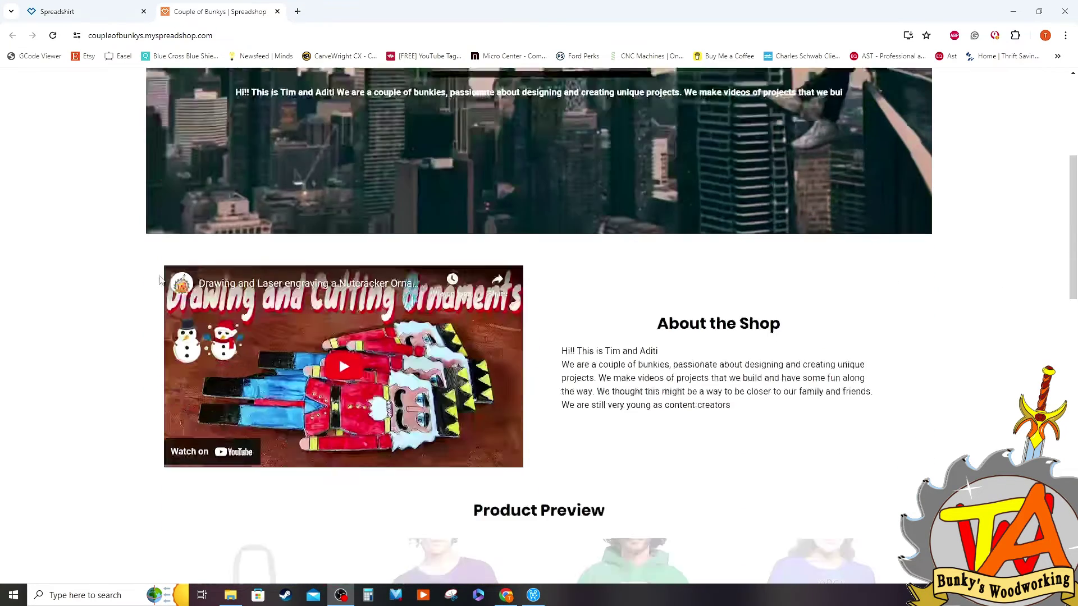
scroll(159, 277, "down", 3)
scroll(159, 278, "up", 2)
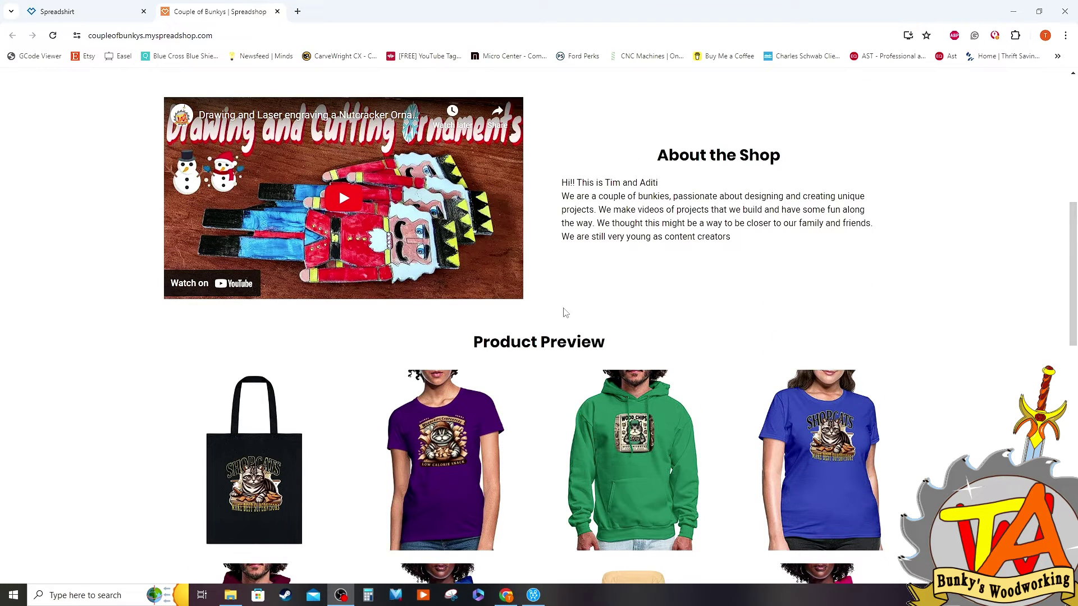
scroll(125, 340, "down", 4)
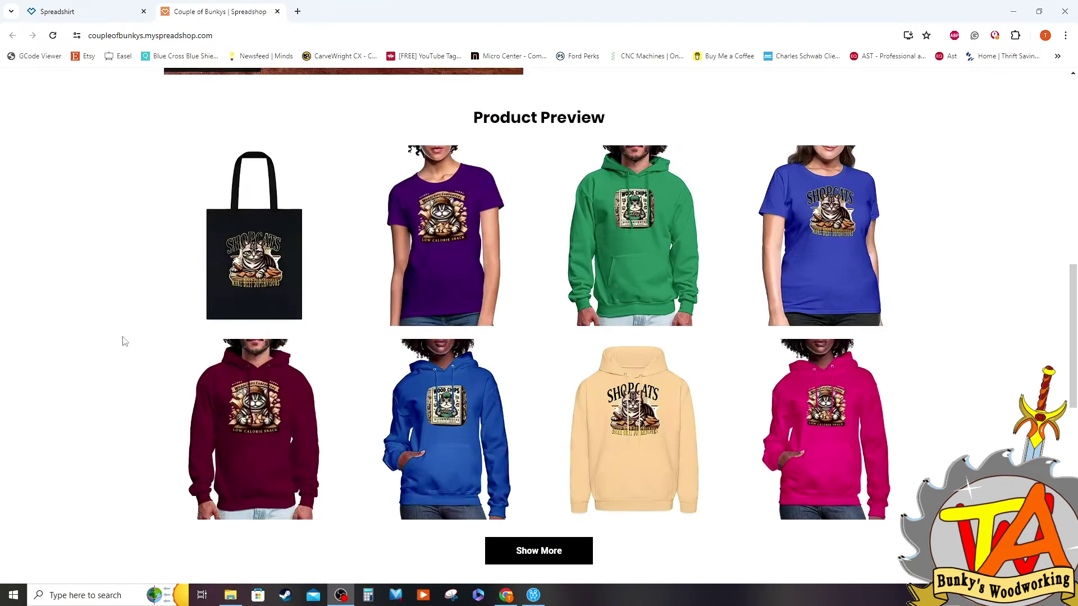
Show all products in the live shop and browse the listings on pages 1 and 2
left_click(524, 561)
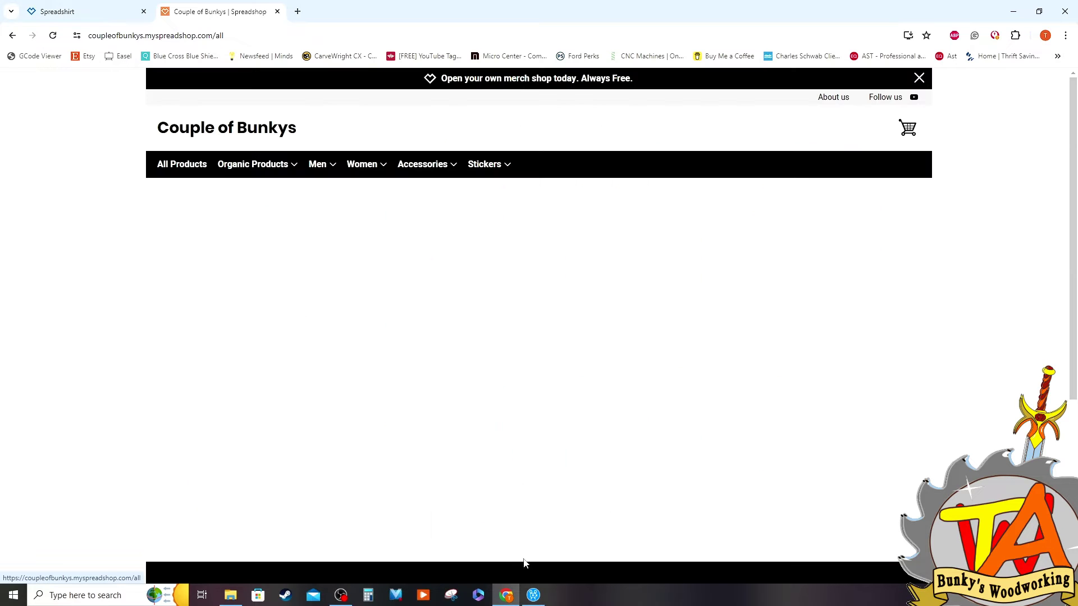
scroll(330, 390, "down", 2)
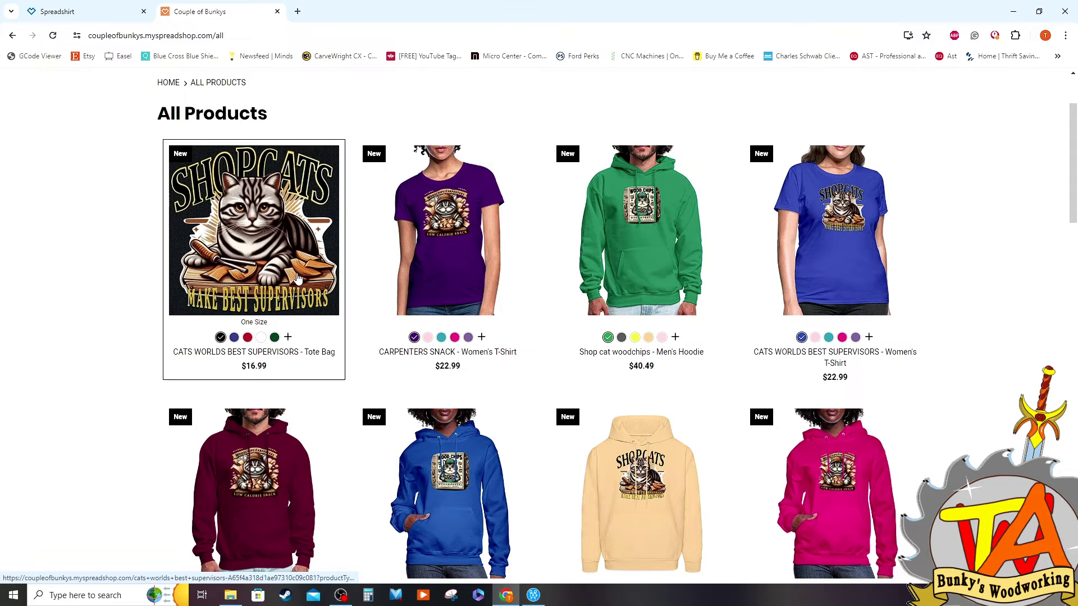
scroll(298, 279, "down", 10)
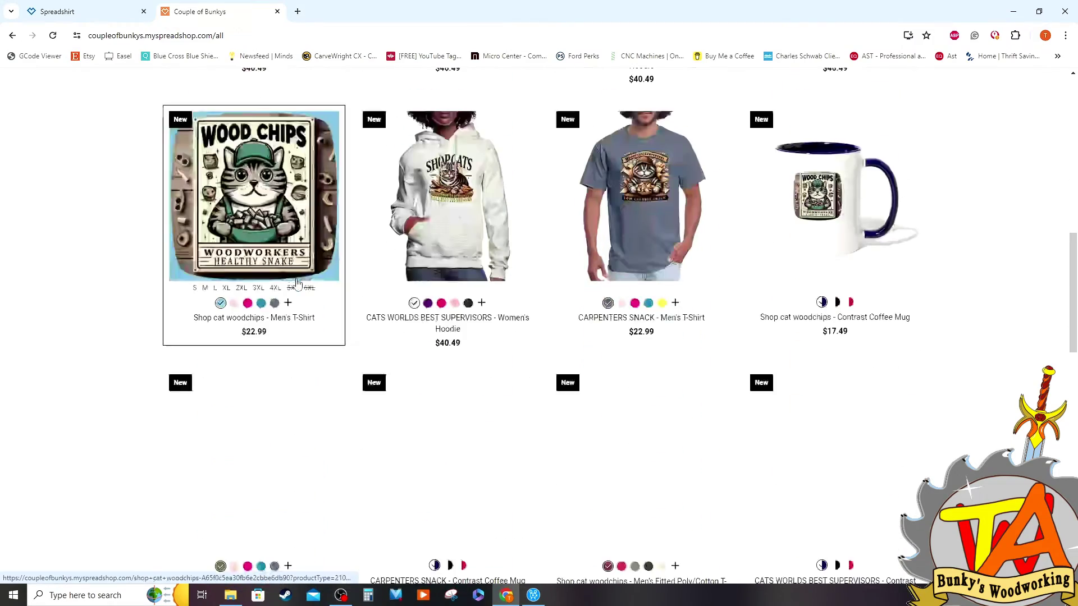
scroll(505, 396, "down", 12)
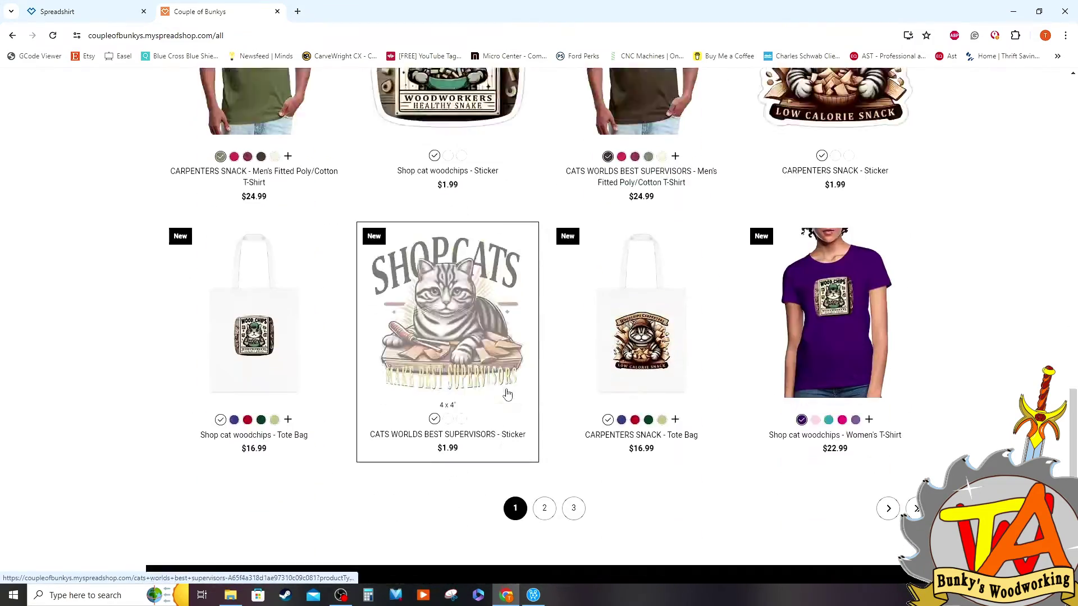
scroll(507, 394, "down", 1)
left_click(546, 451)
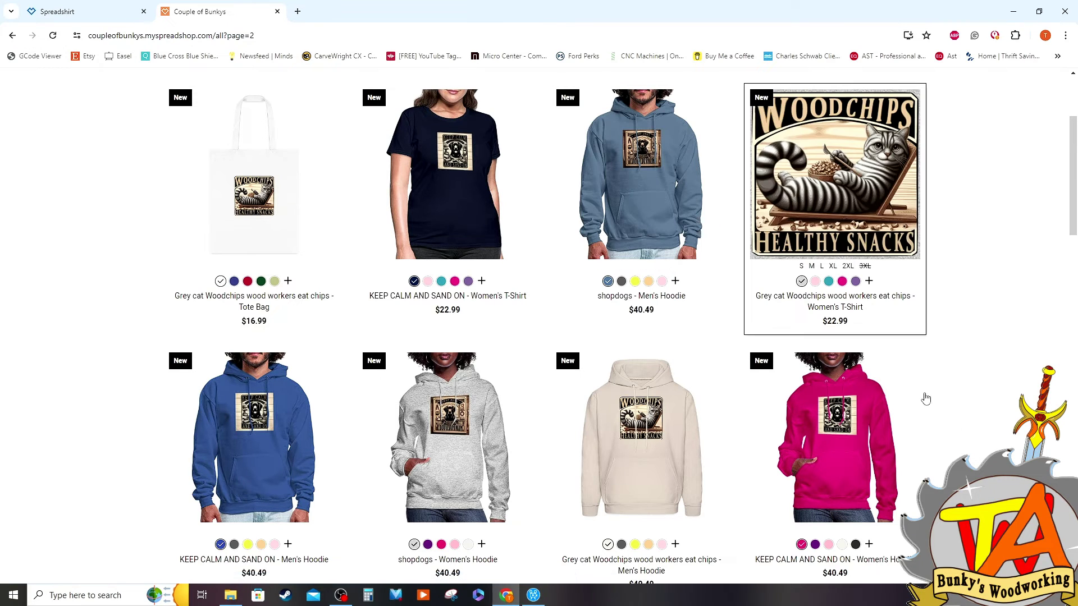
scroll(640, 365, "down", 4)
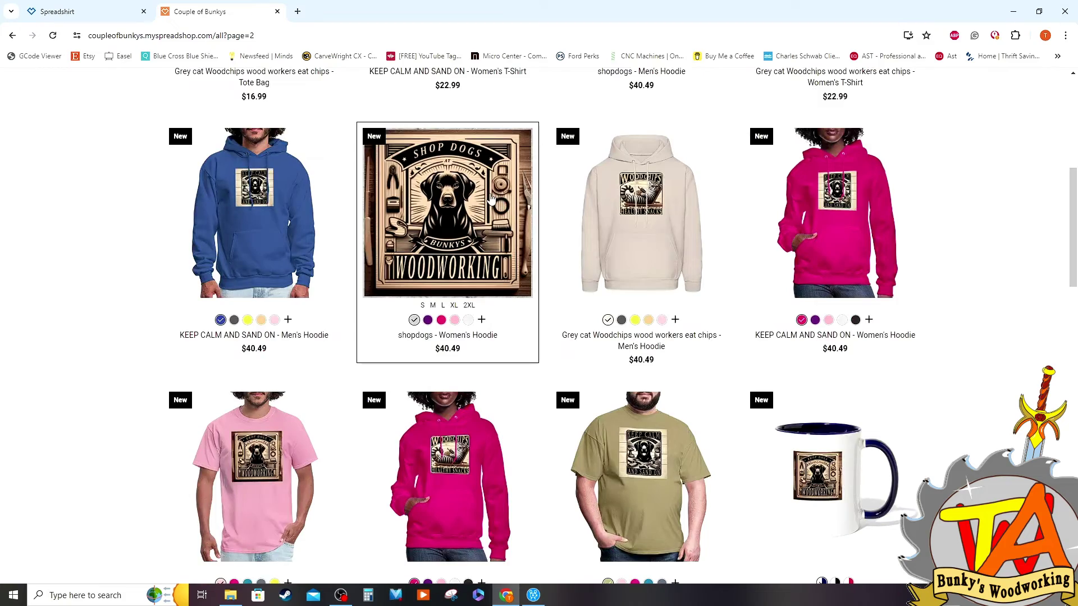
scroll(590, 393, "down", 4)
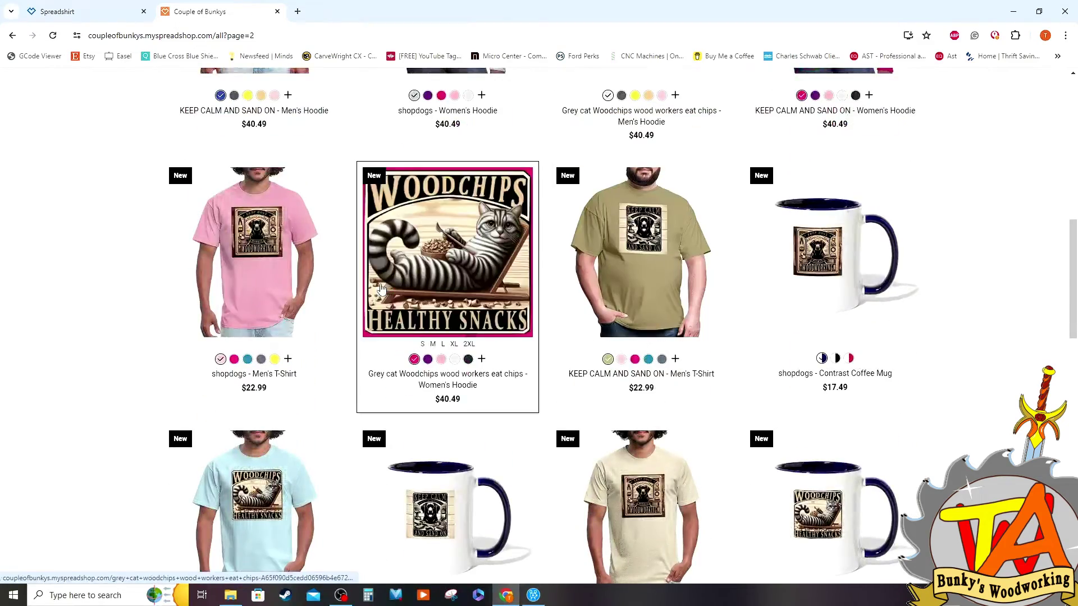